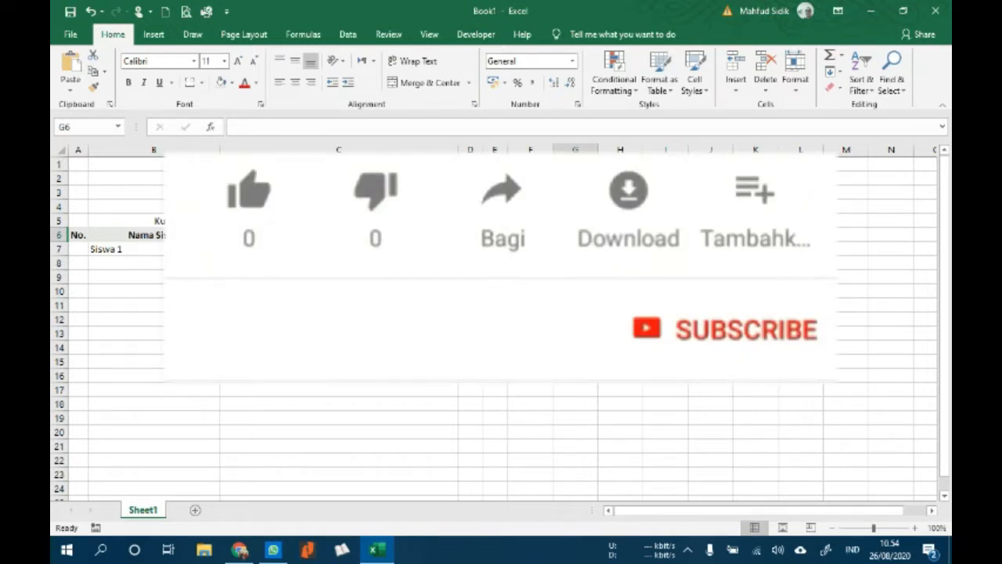
double_click(338, 206)
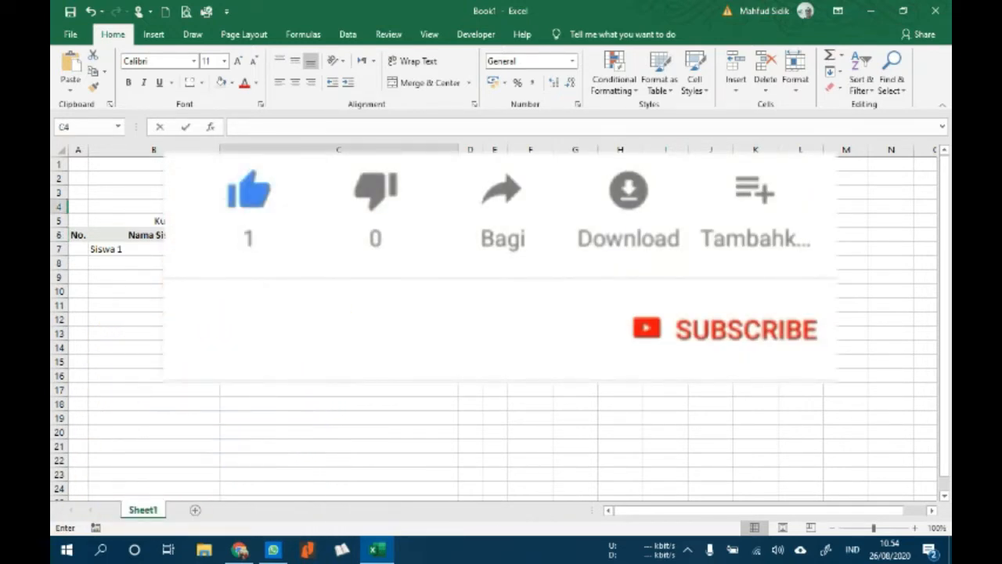
key(Escape)
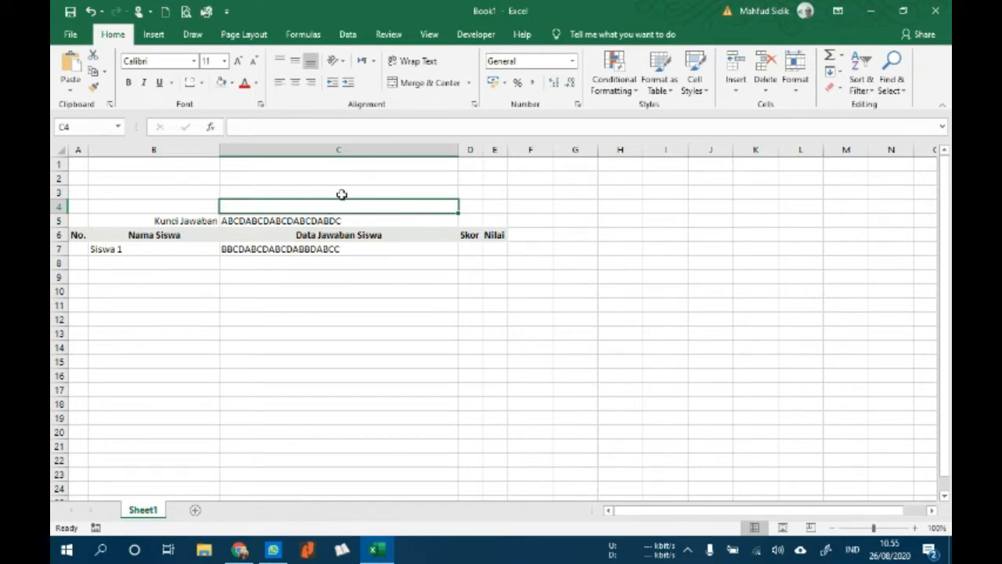
click(197, 207)
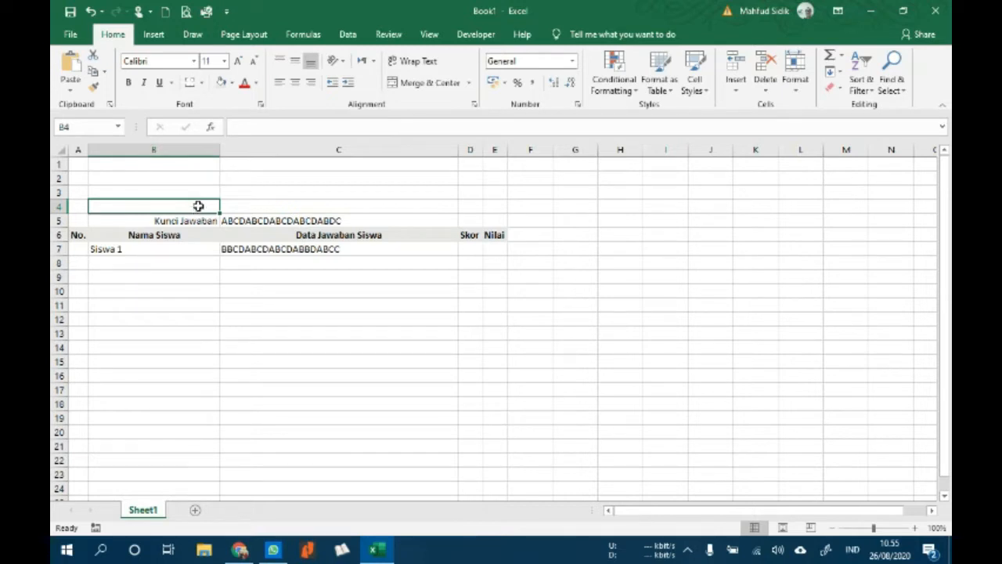
click(193, 219)
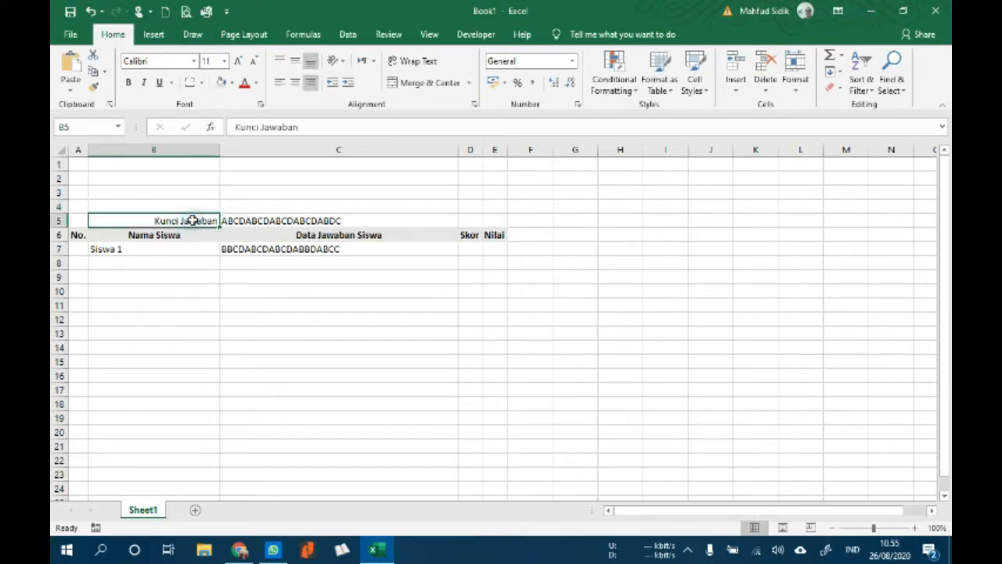
Format the answer key text in cell C5 as bold and red.
click(240, 221)
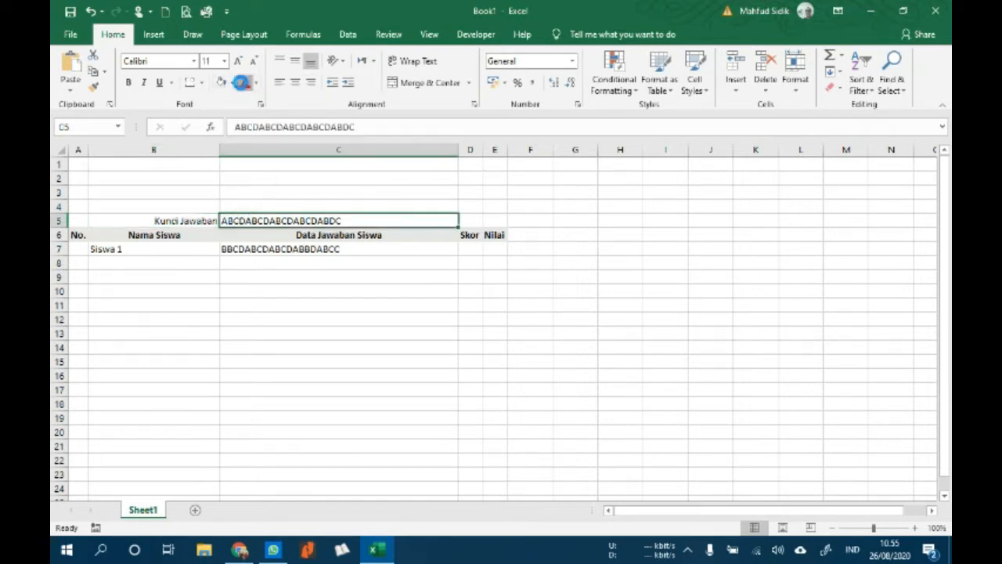
click(244, 82)
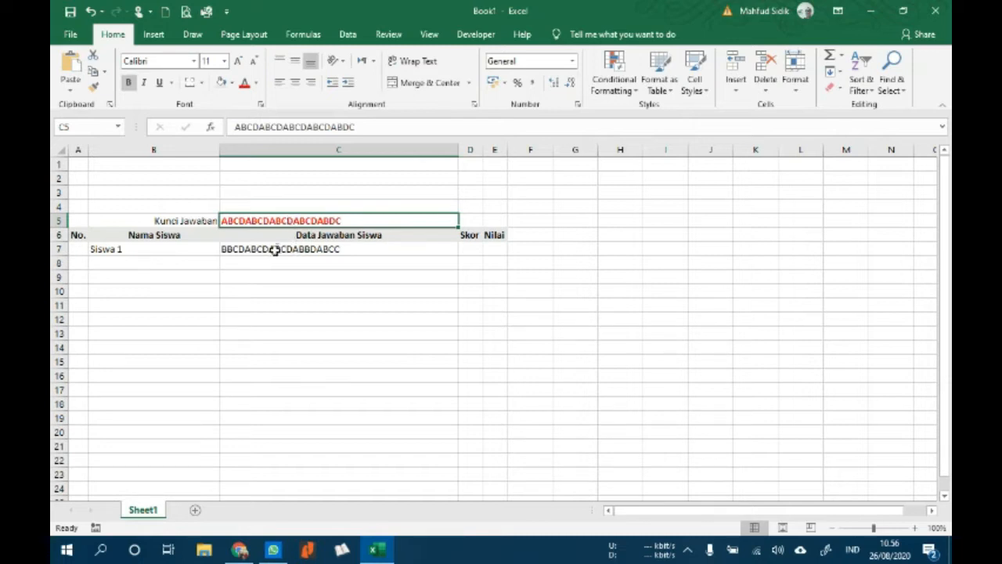
click(273, 249)
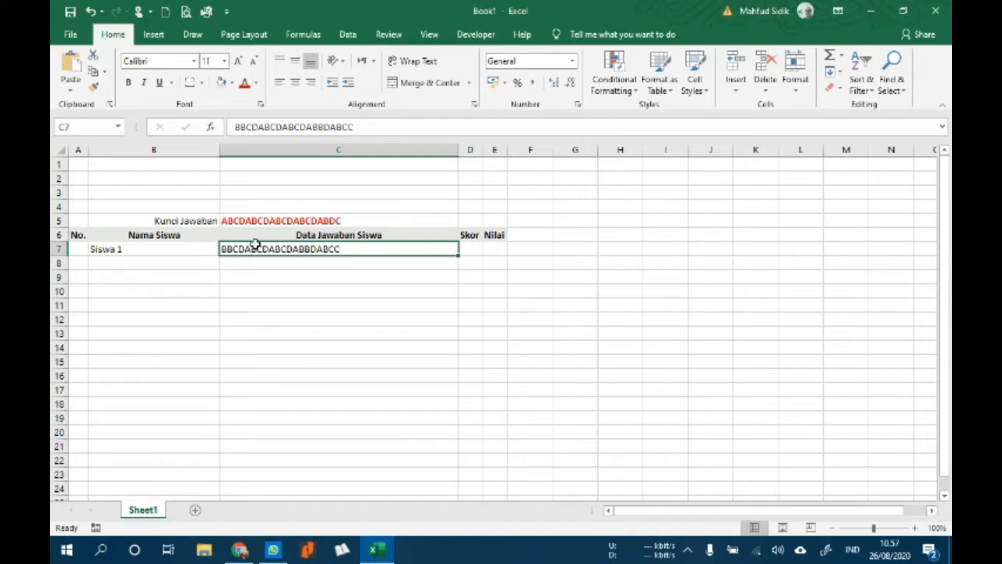
Set the font of the entire worksheet to Courier New.
click(56, 150)
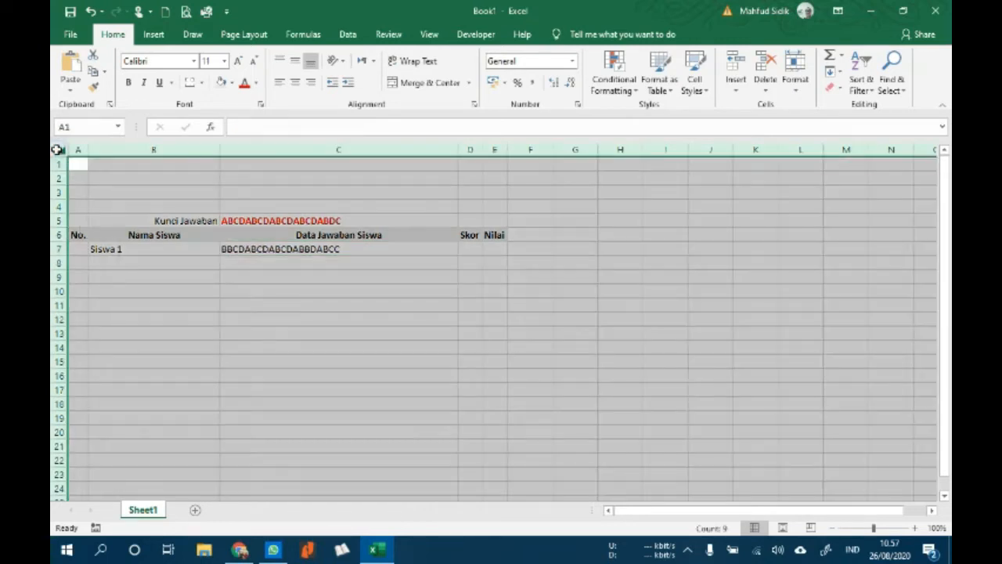
click(193, 61)
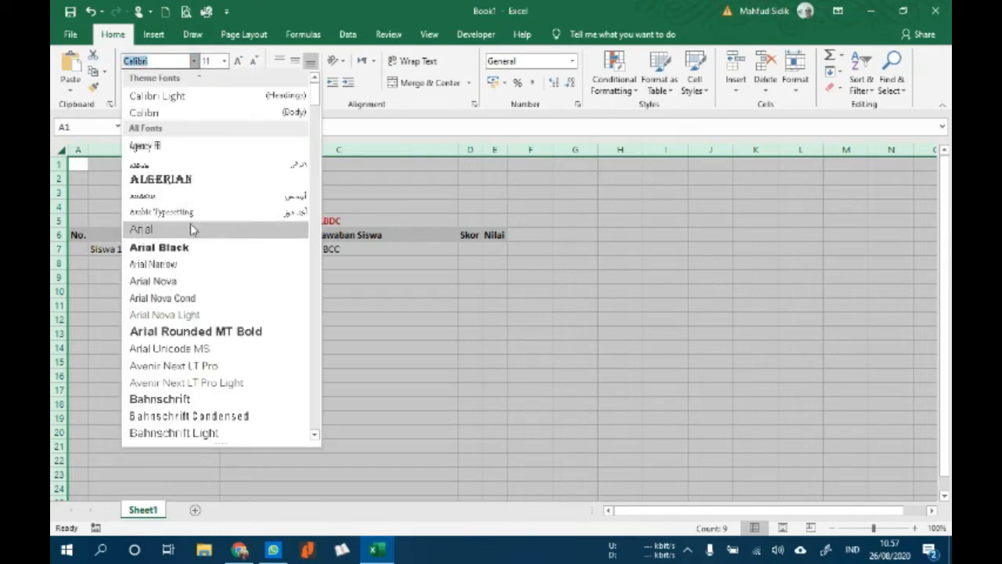
scroll(219, 378, down, 12)
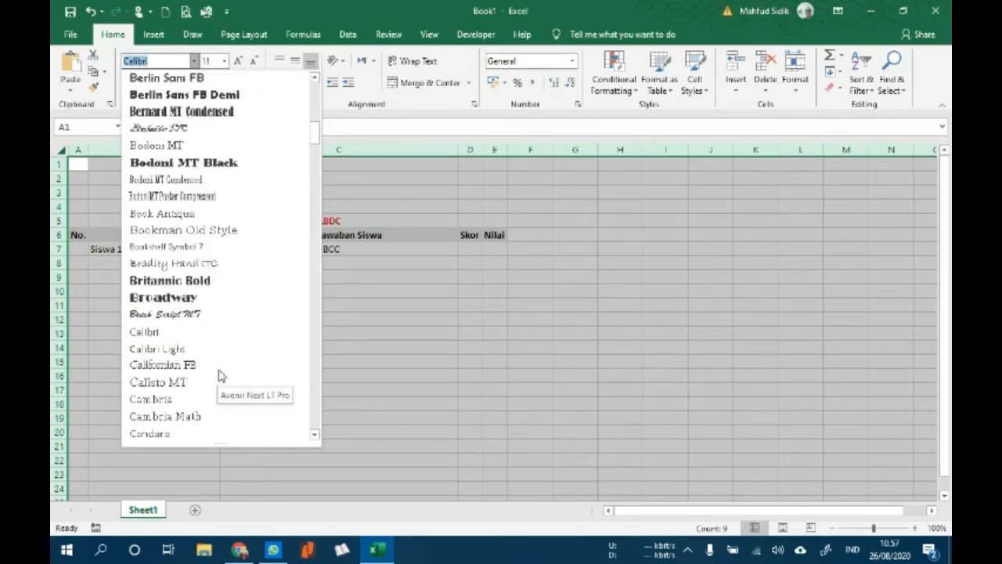
scroll(220, 376, down, 10)
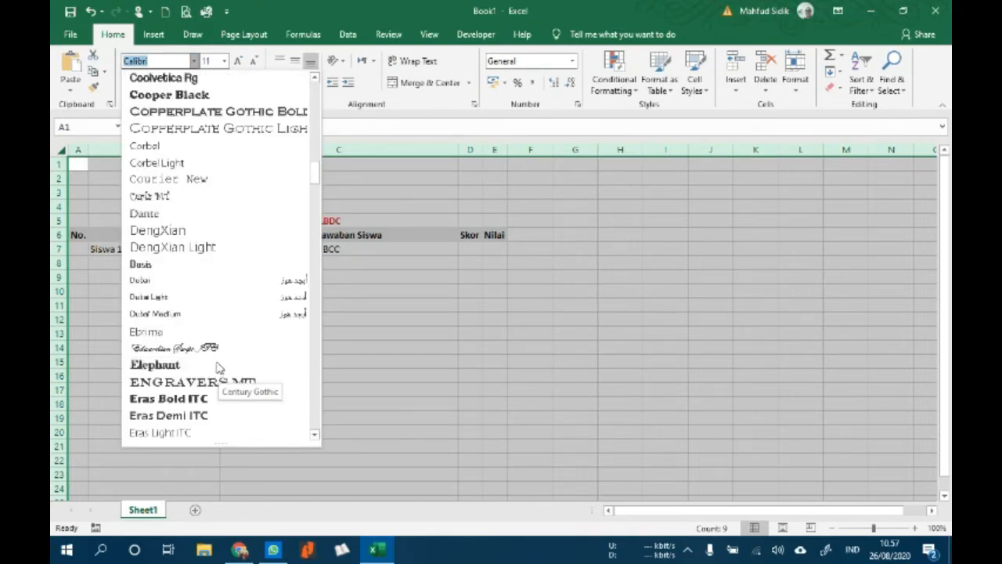
scroll(218, 367, down, 10)
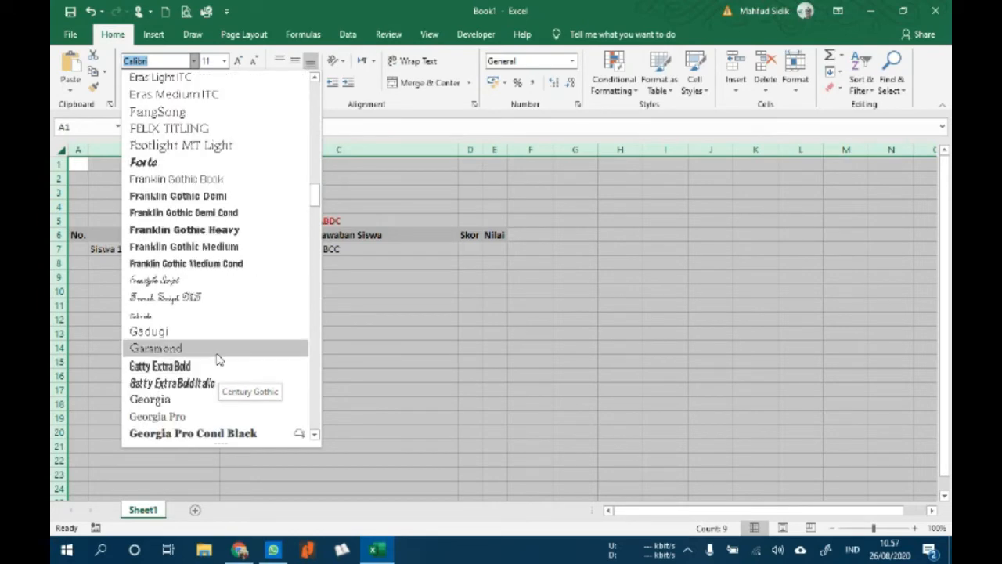
scroll(219, 348, up, 9)
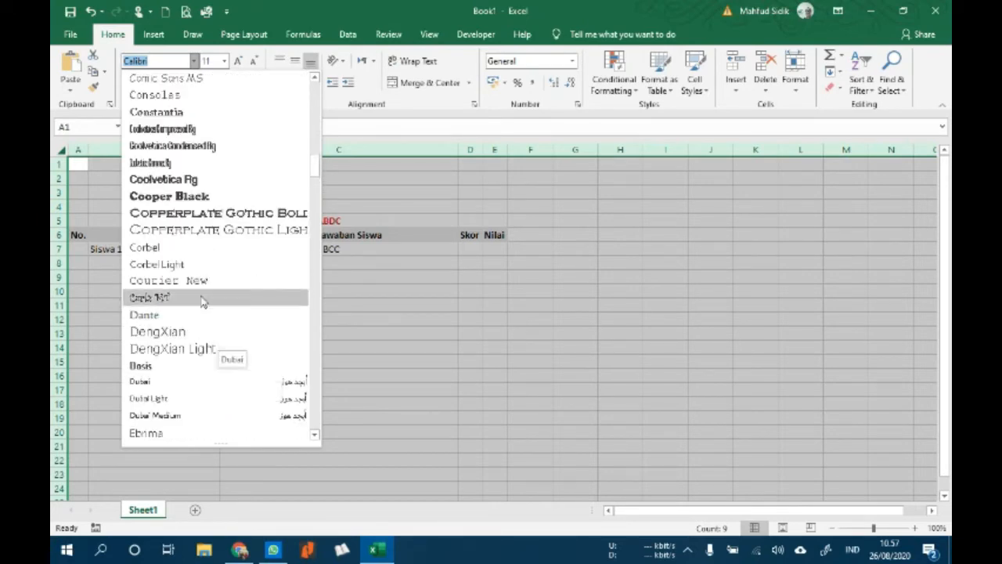
click(201, 282)
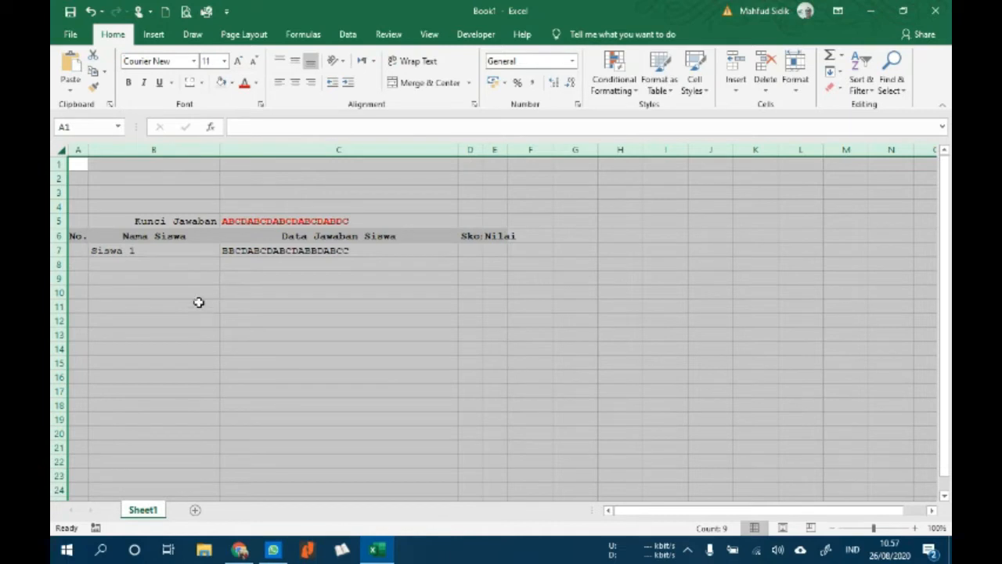
click(157, 181)
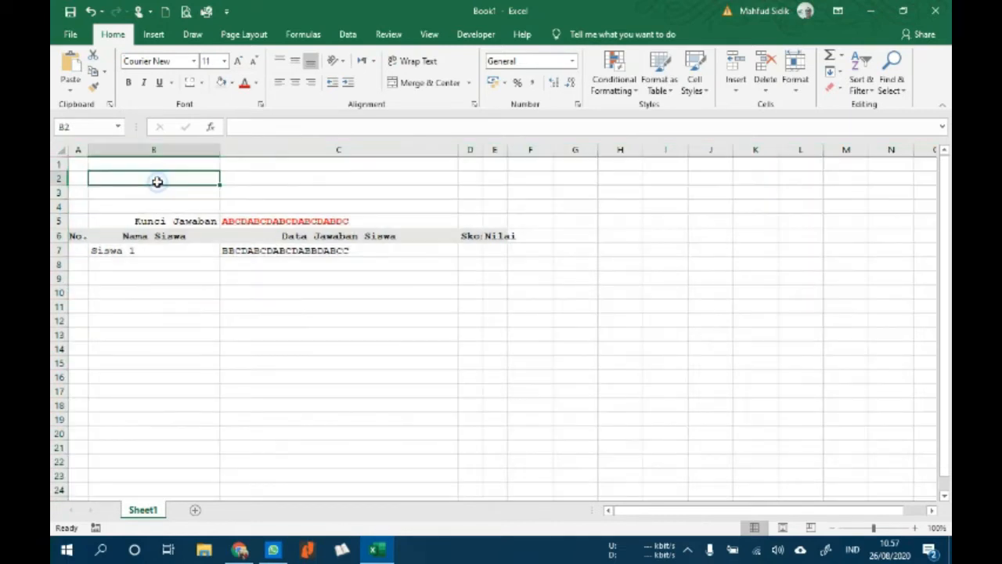
Compare the answer key in C5 with the answers of Siswa 1 in C7, character by character.
click(244, 223)
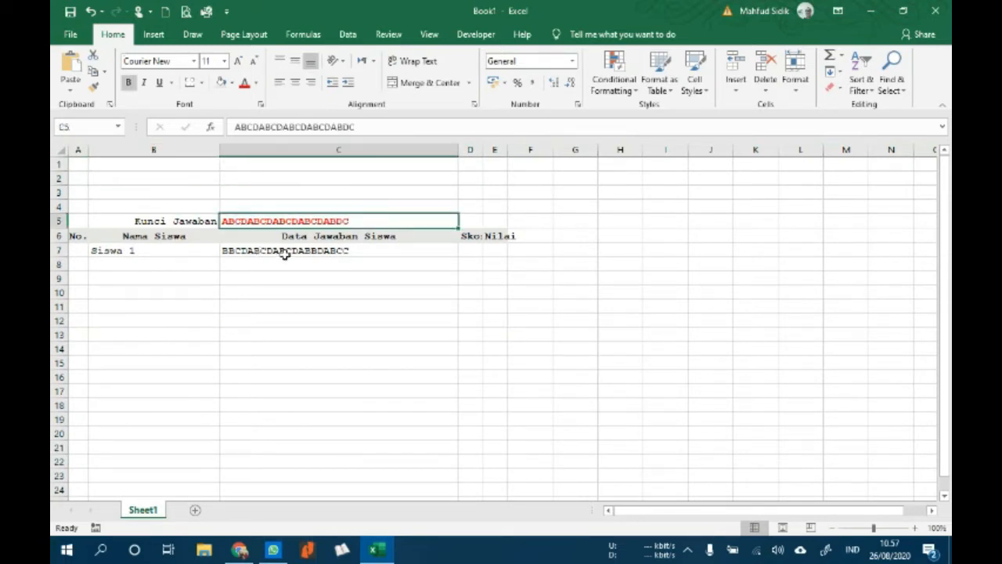
click(285, 253)
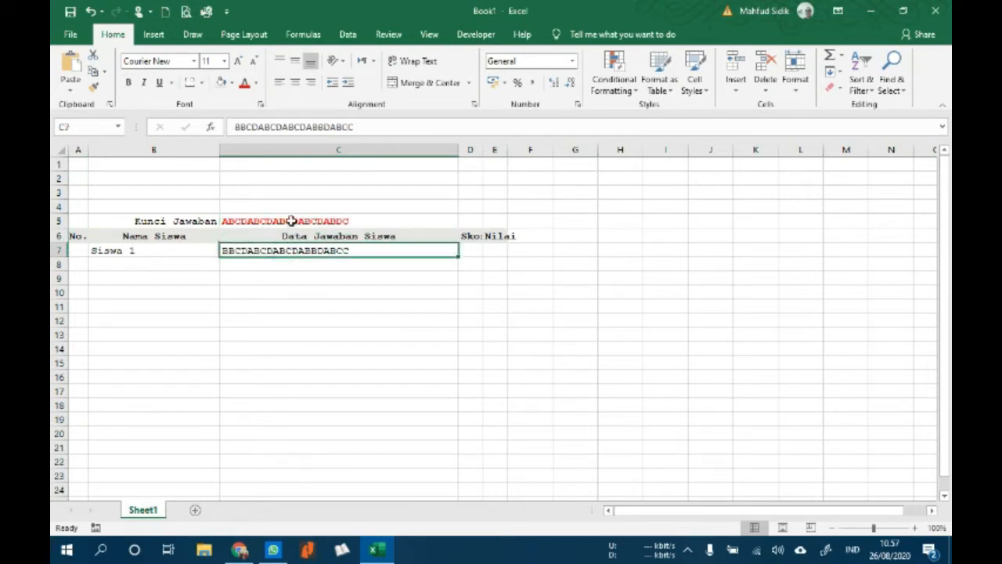
click(292, 223)
click(305, 251)
click(251, 222)
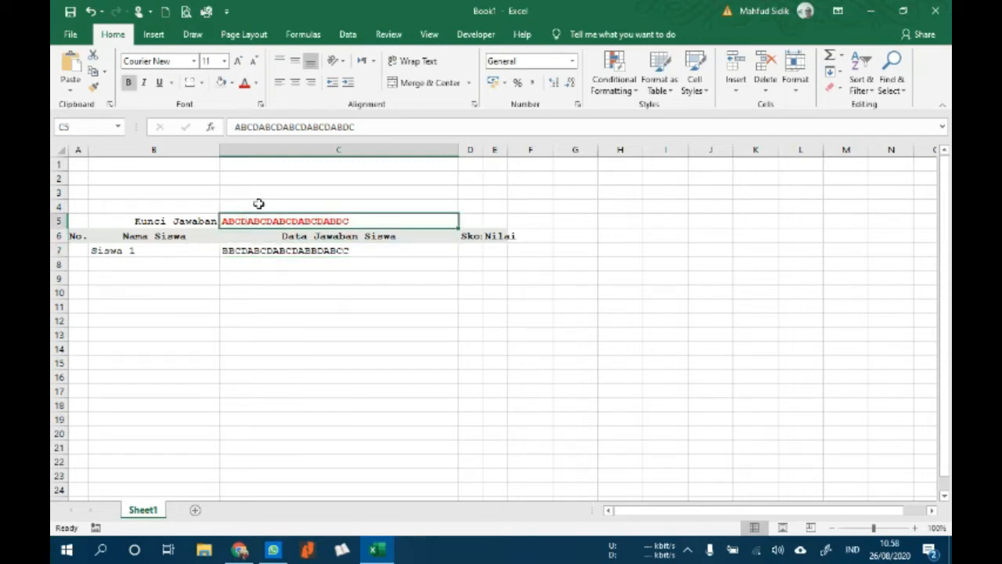
click(259, 204)
click(259, 193)
key(F2)
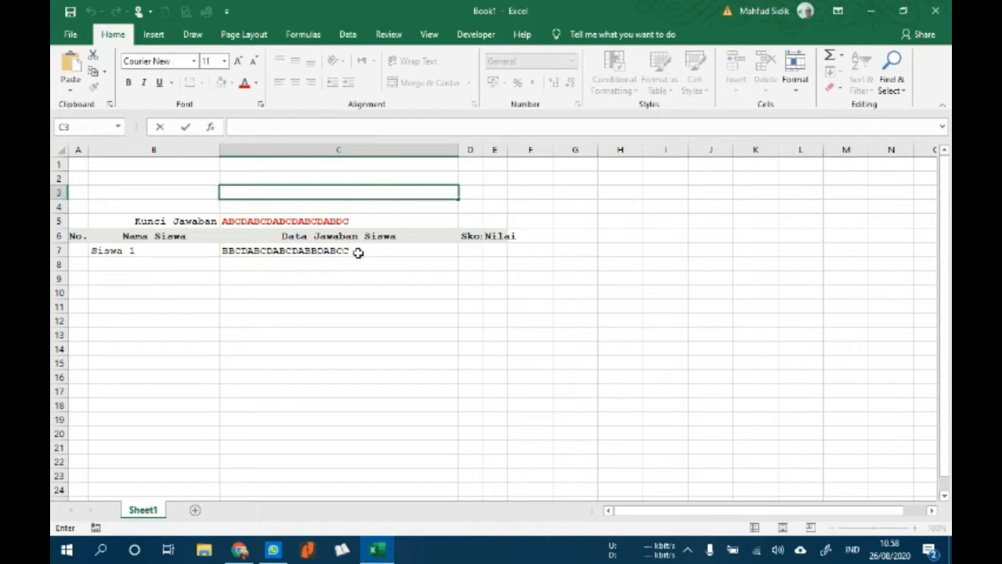
Autofit the width of column D to its Skor header.
click(477, 148)
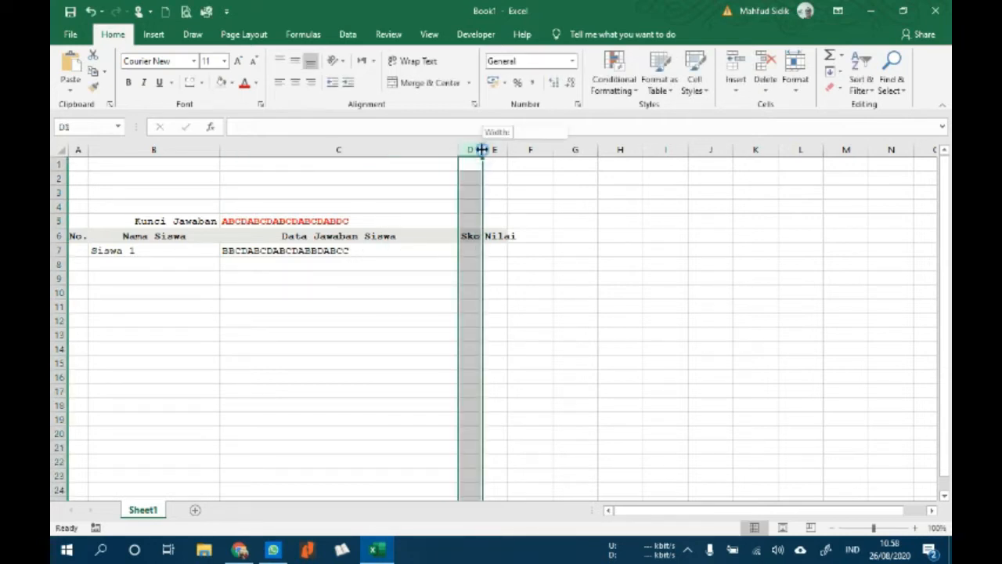
double_click(483, 149)
click(347, 252)
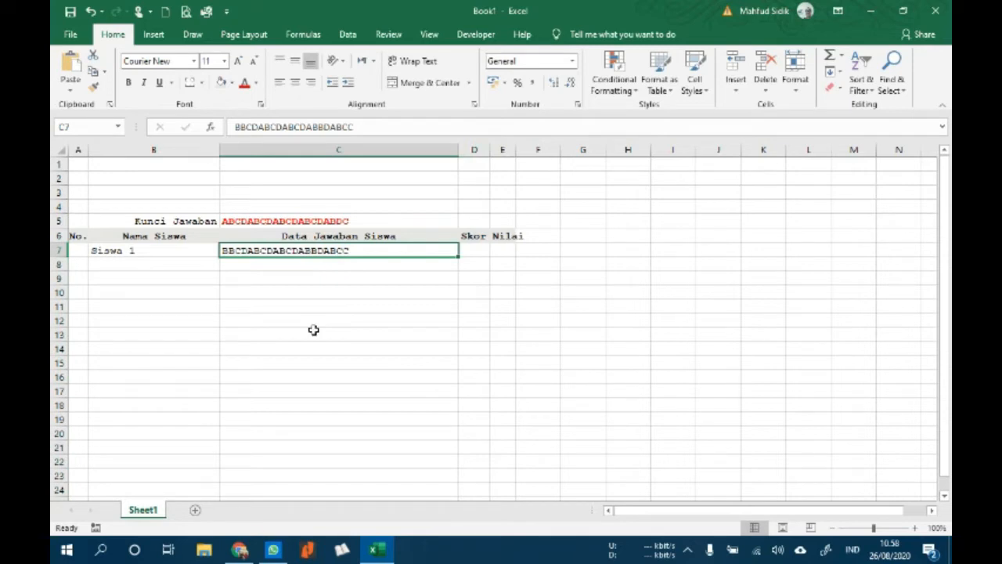
click(341, 222)
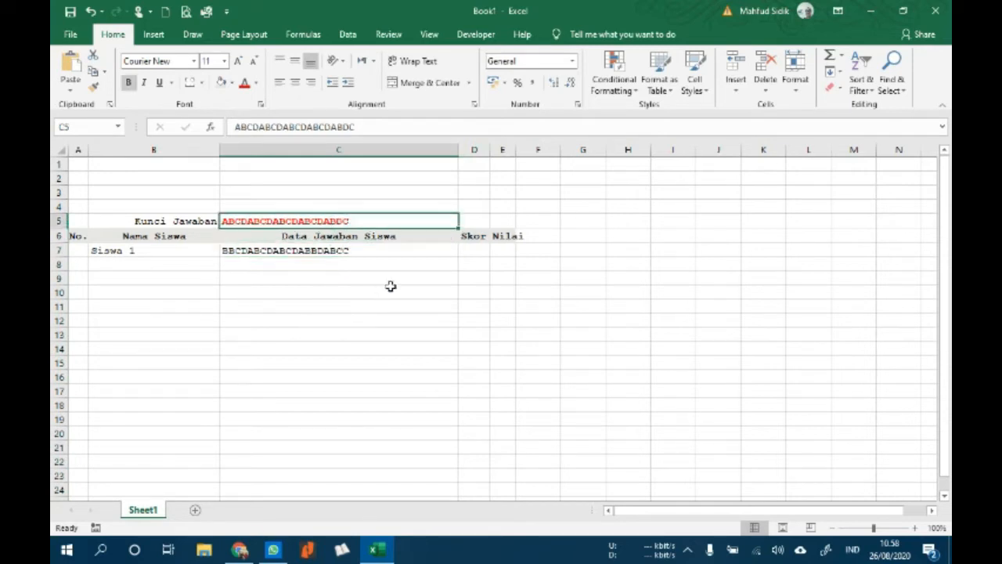
Begin the score formula for Siswa 1 in cell D7 with =SUMPRODUCT(--(.
click(475, 249)
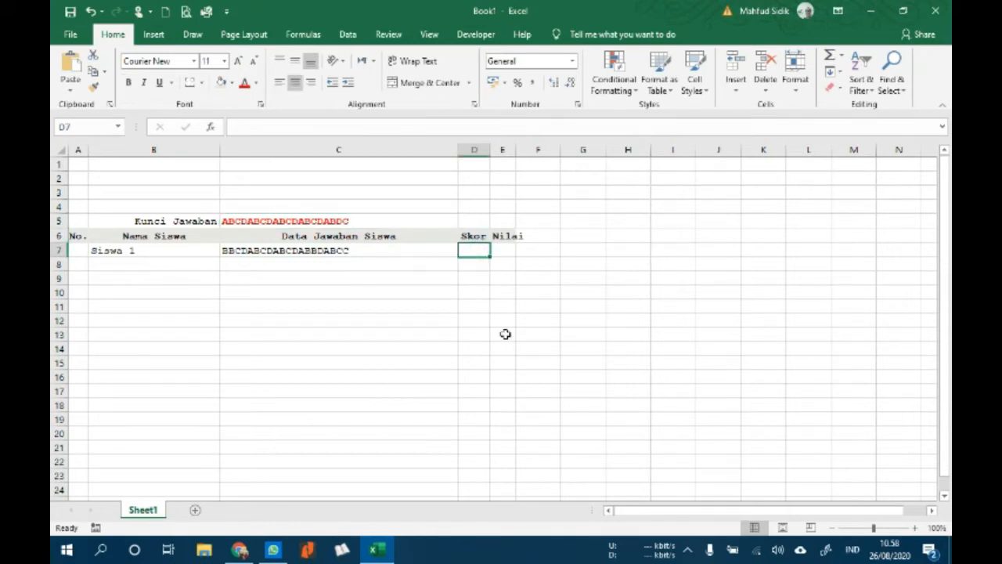
text(=)
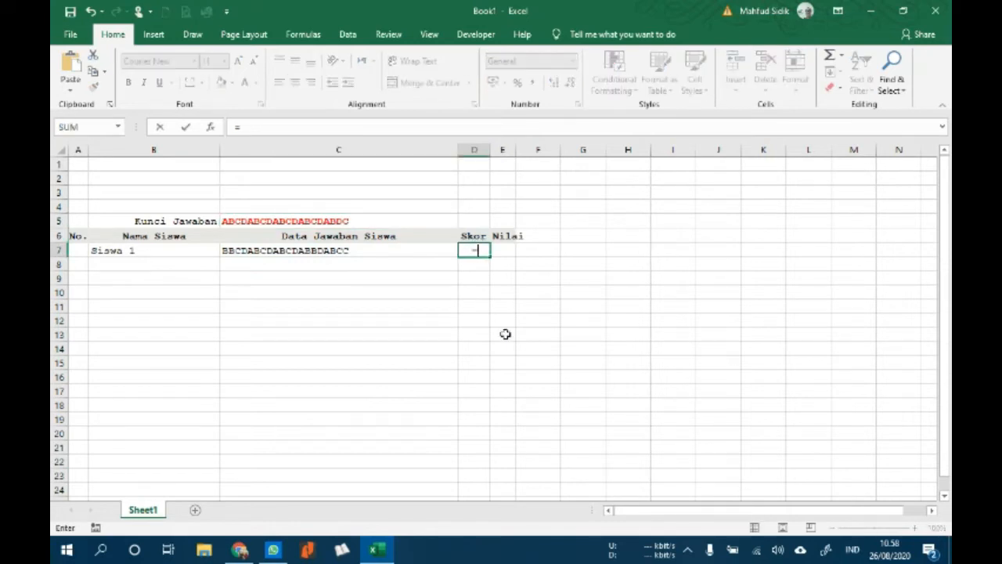
text(SUMP)
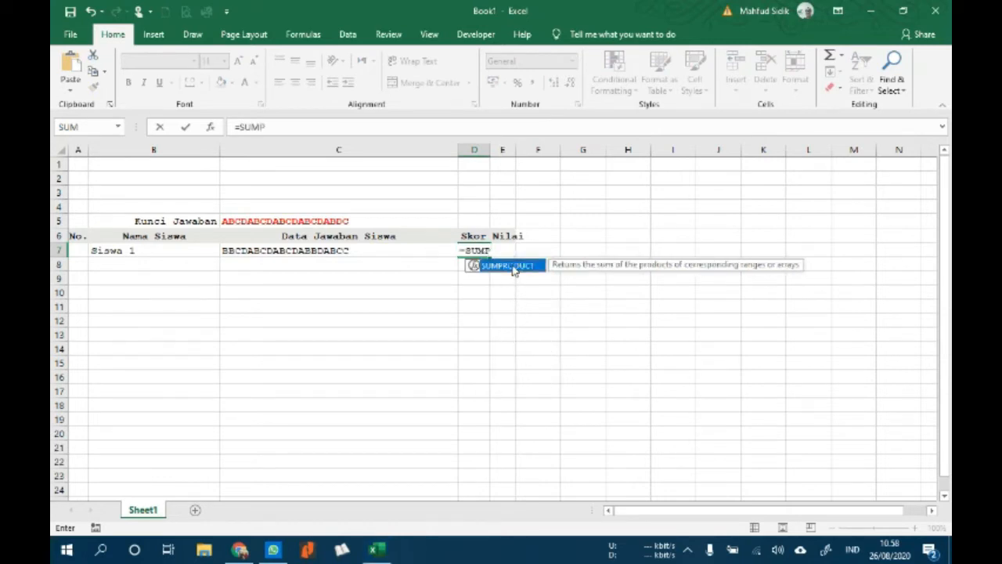
double_click(512, 266)
text(--()
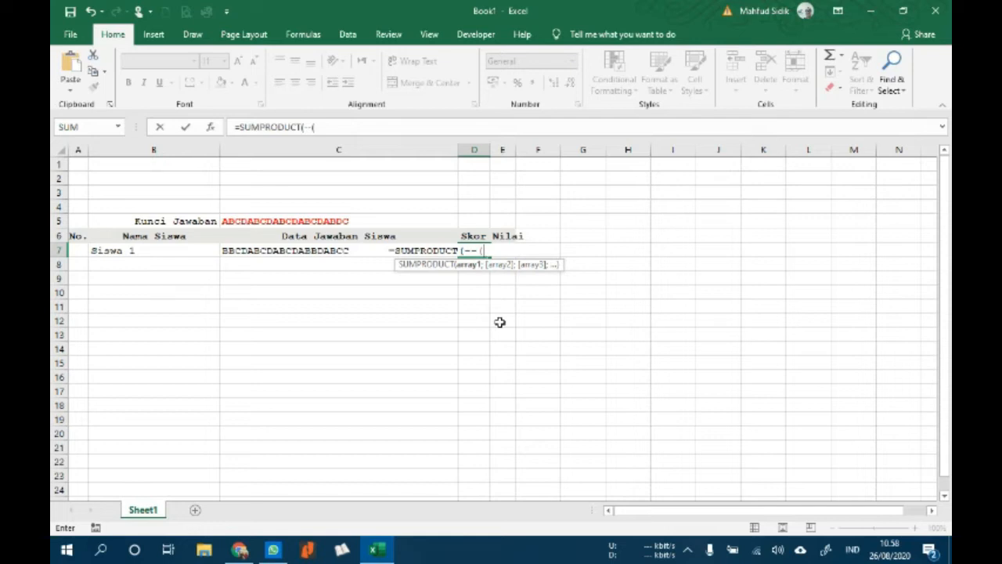
Add the MID function to the D7 formula with the student's answers in C7 as its text, giving MID(C7;.
text(MID)
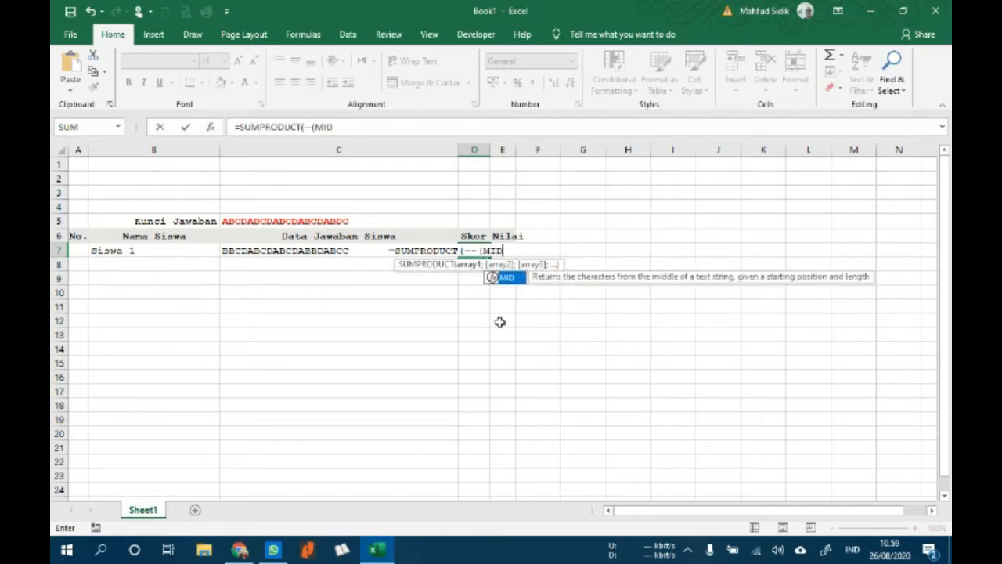
text(()
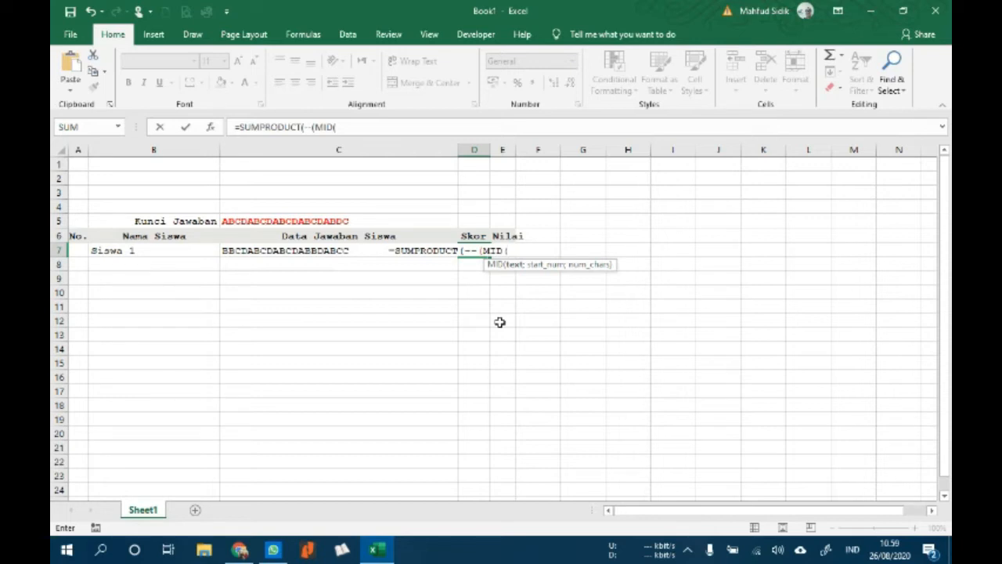
click(232, 250)
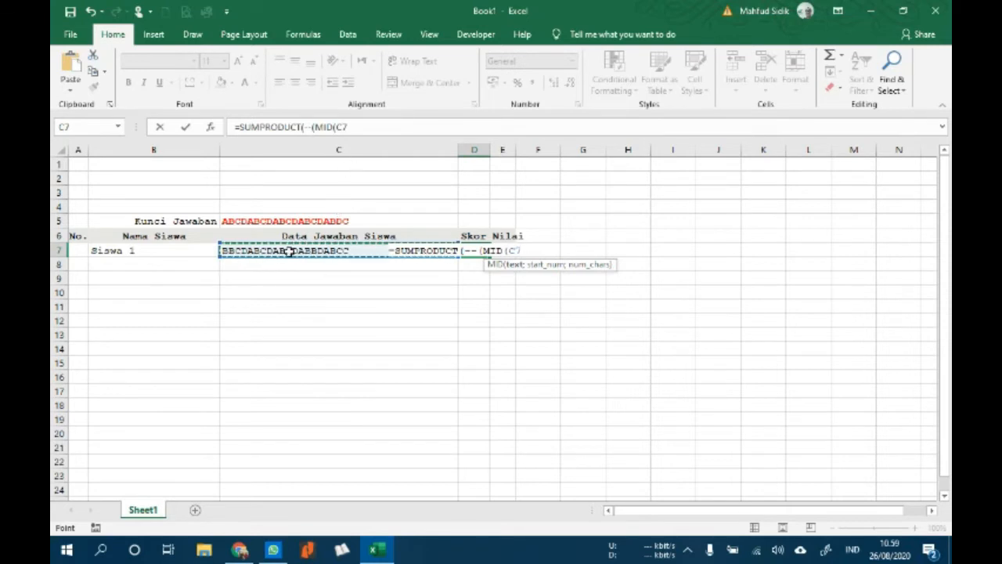
click(380, 128)
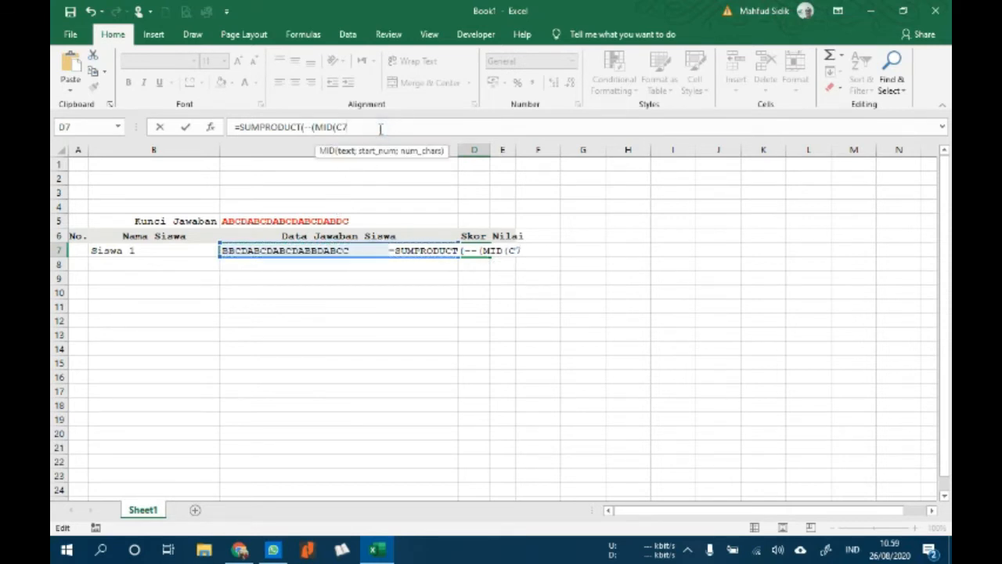
text(;)
Give the MID function in the D7 formula the start number ROW(INDIRECT("1:"&LEN($C$5))), using the absolute reference to the answer key.
text(ROW()
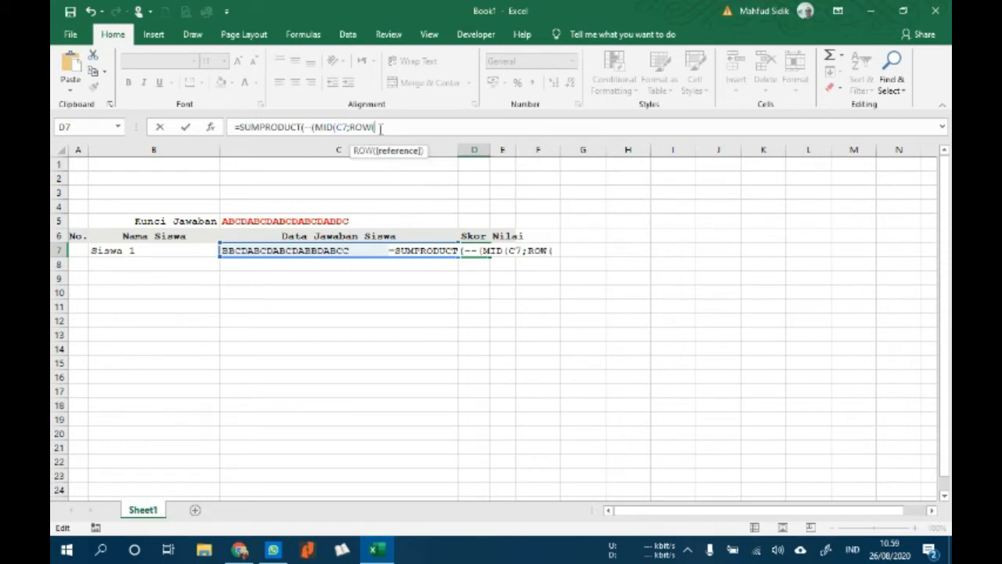
text(INDI)
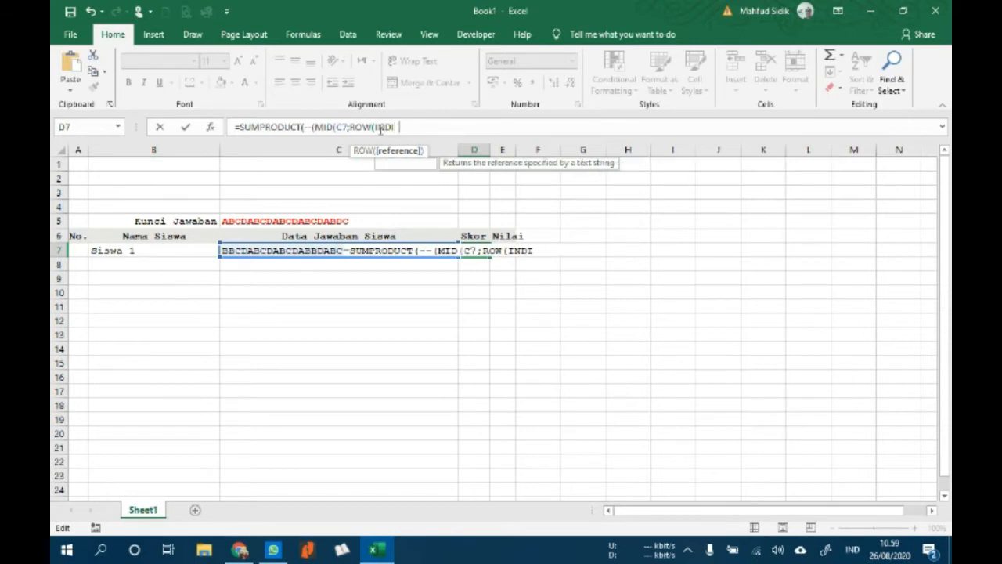
text(RECT)
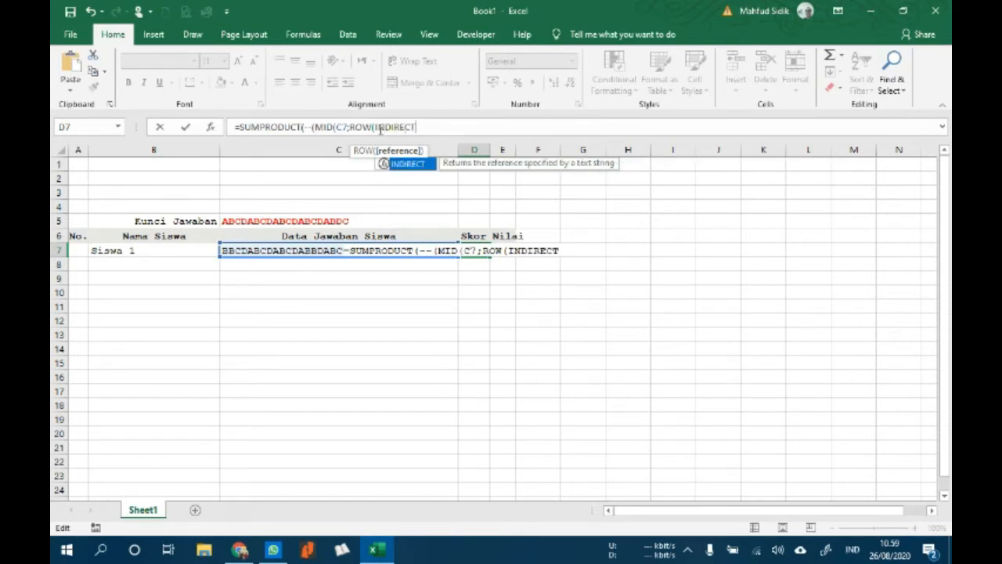
text(()
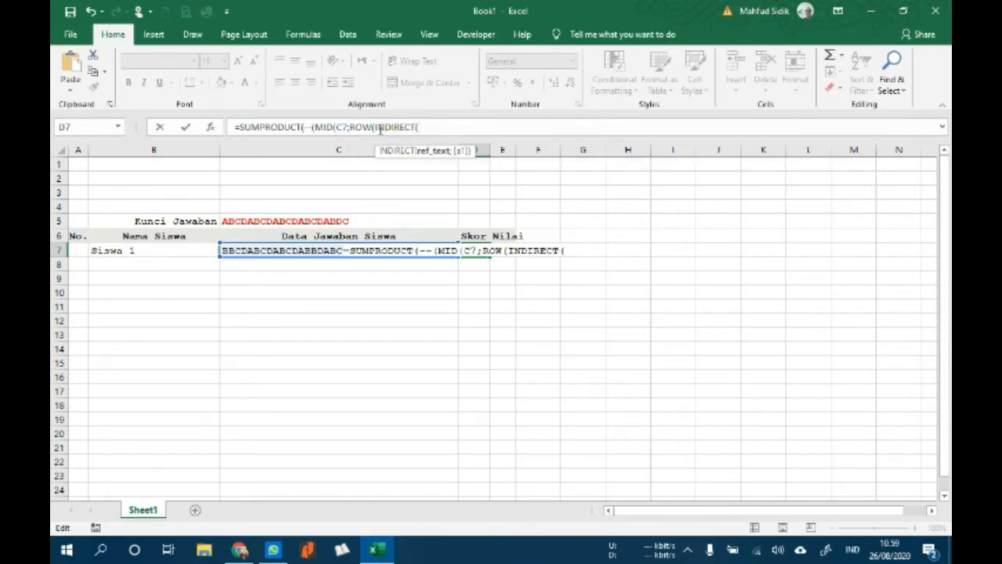
text("1:"&L)
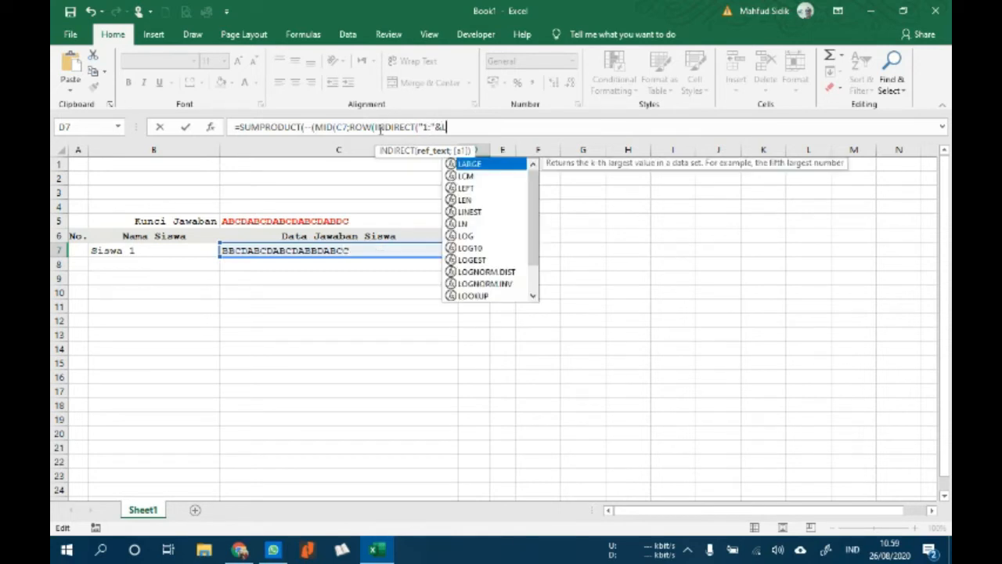
text(EN()
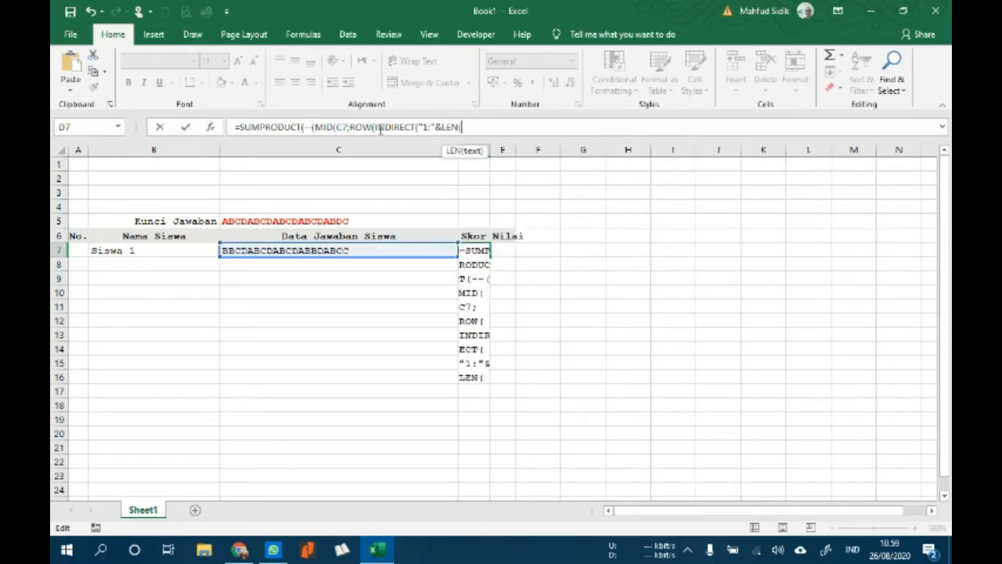
click(346, 222)
key(F4)
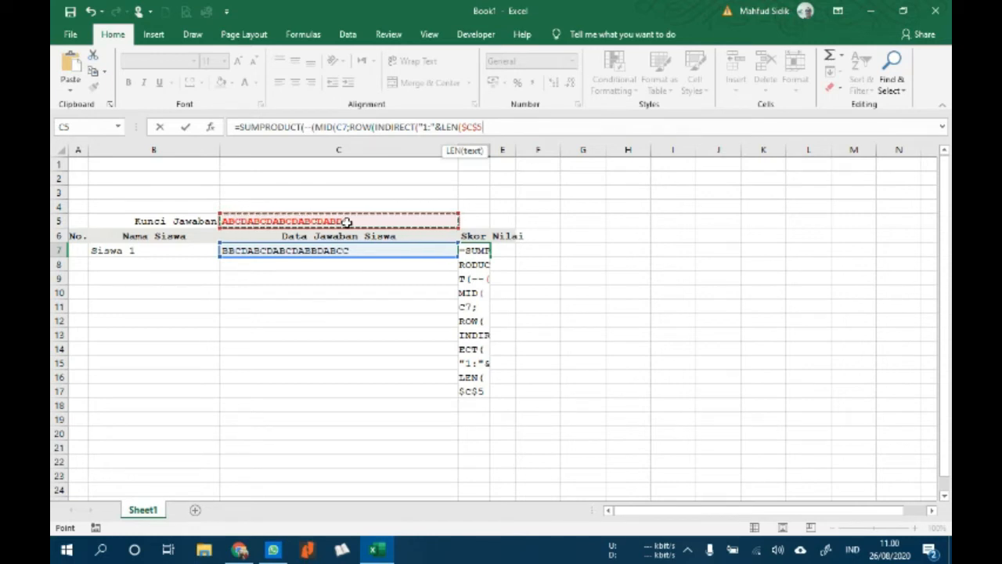
text())
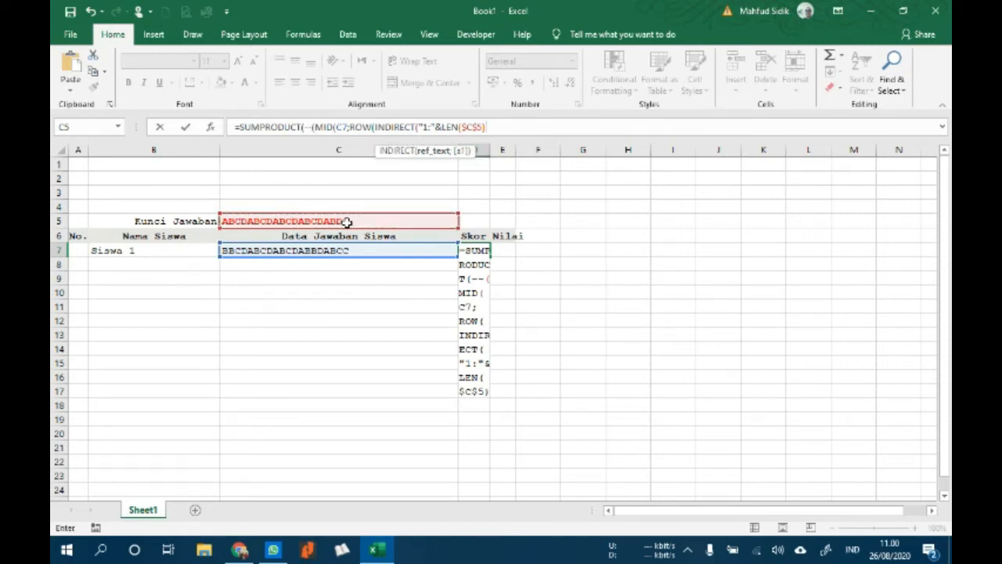
text())
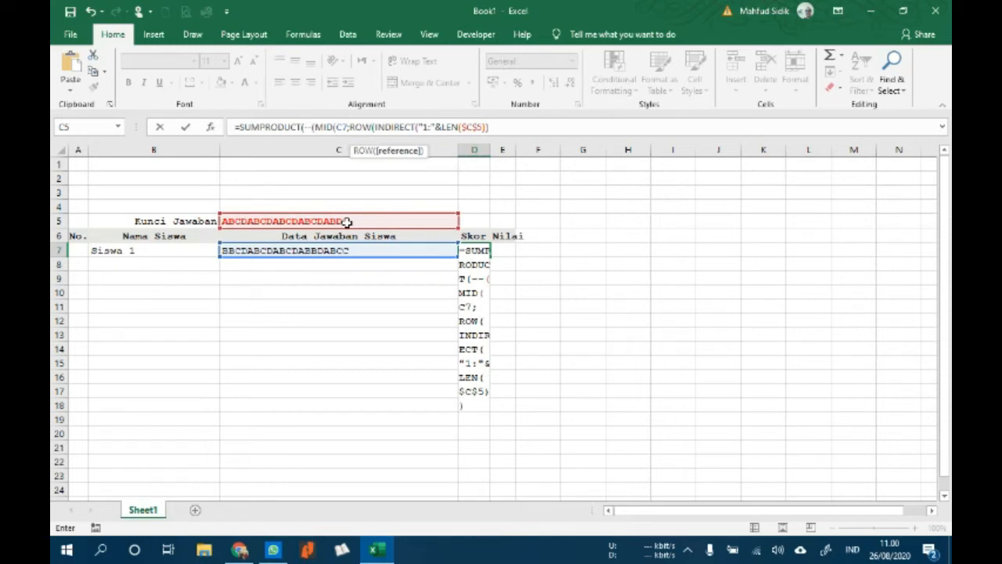
text())
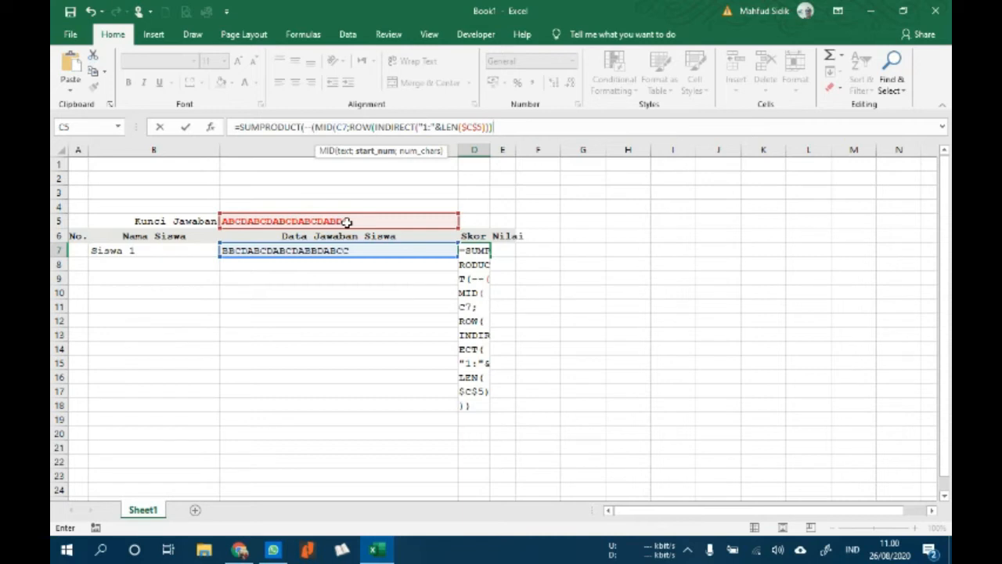
Set the number of characters of the first MID in D7 to 1 and close that function.
text())
text(;)
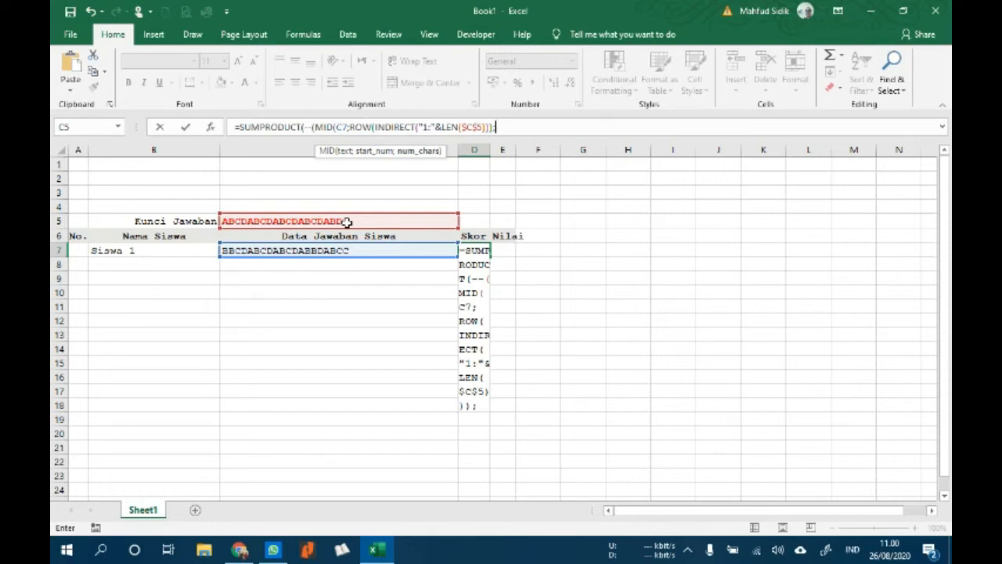
text(1))
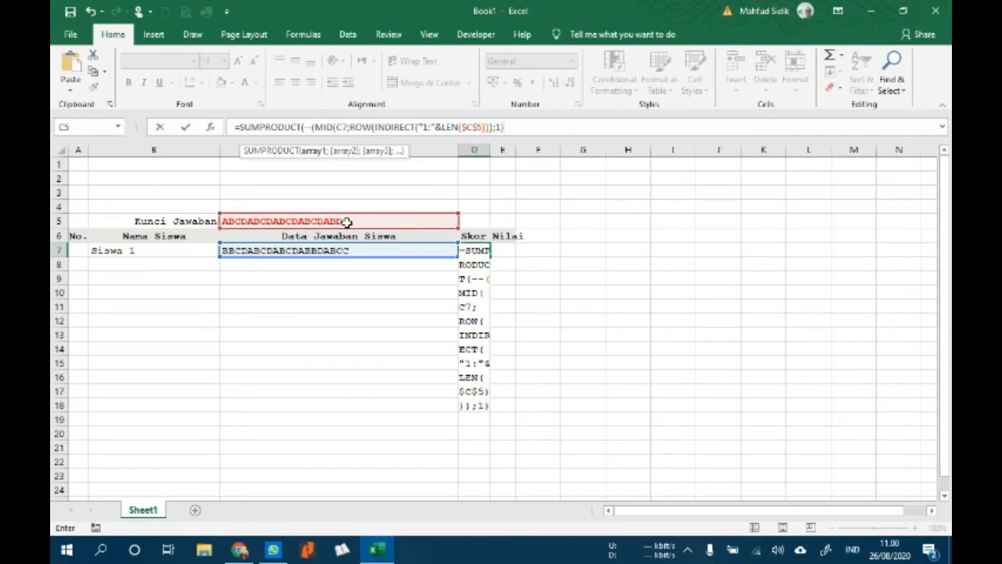
Compare the first MID in the D7 formula with a second one on the answer key by adding =MID($C$5.
text(=)
text(M)
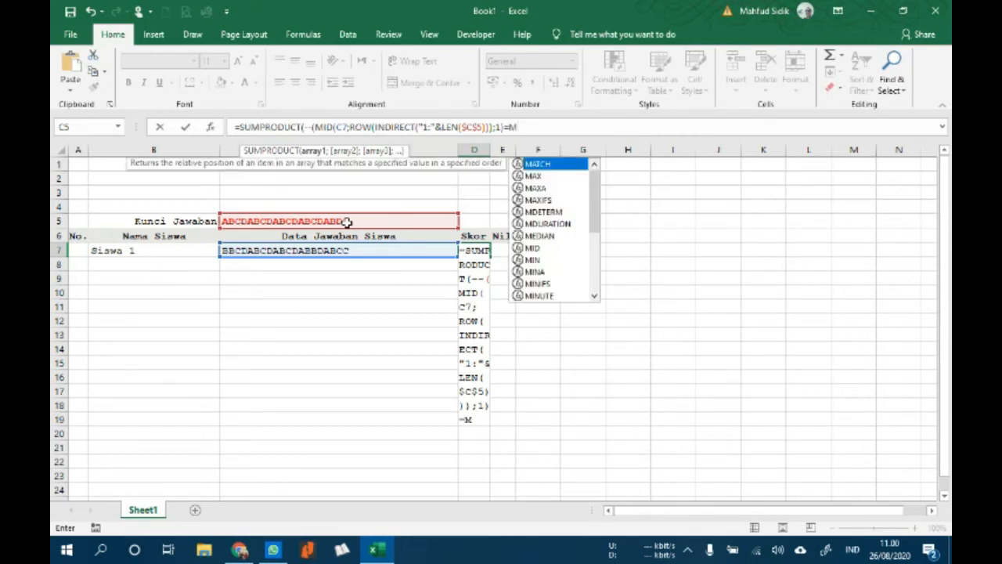
text(ID()
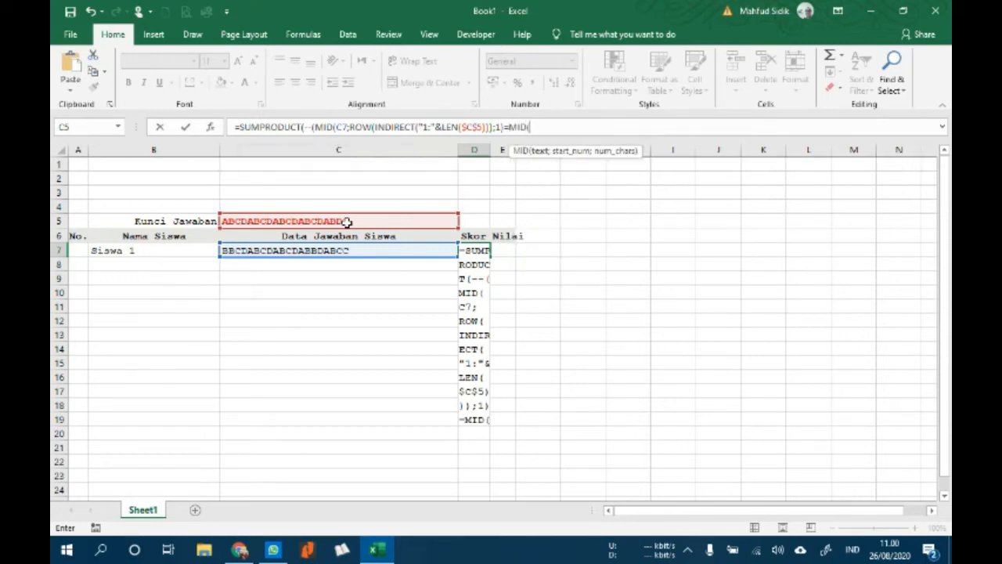
click(347, 222)
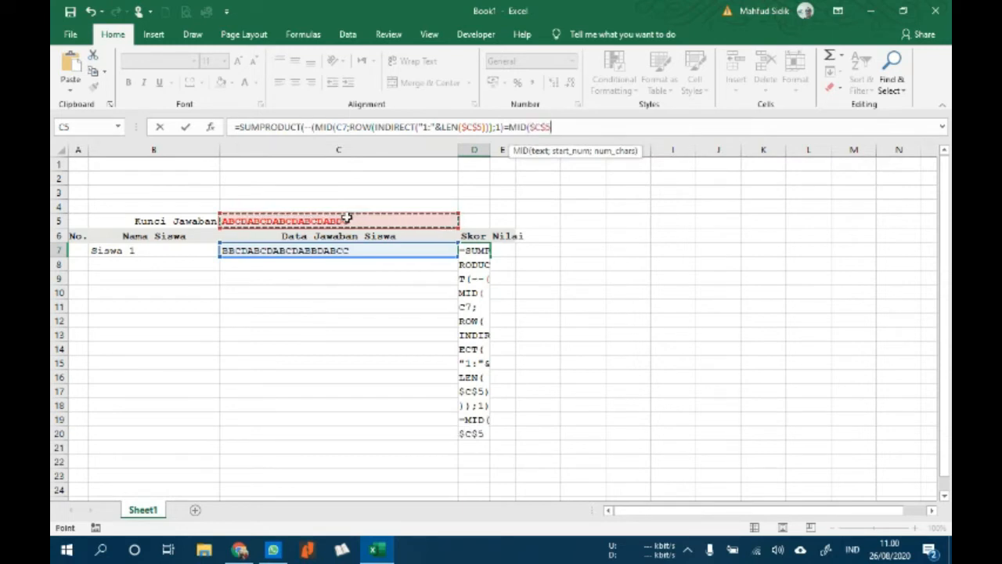
key(F4)
Give the second MID in the D7 formula the start number ROW(INDIRECT("1:"&LEN($C$5))).
text(;ROW(I)
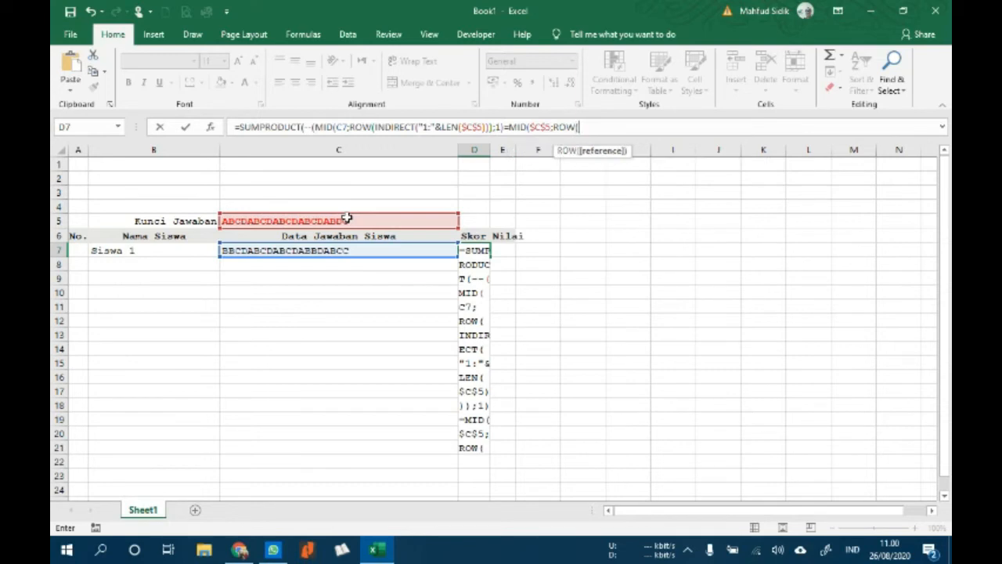
text(NDIRECT)
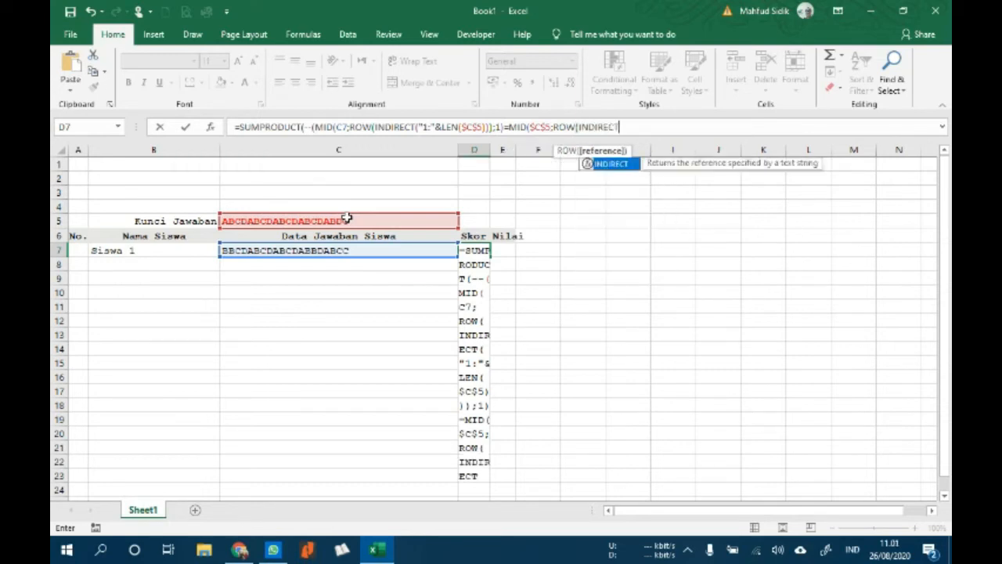
text(("1)
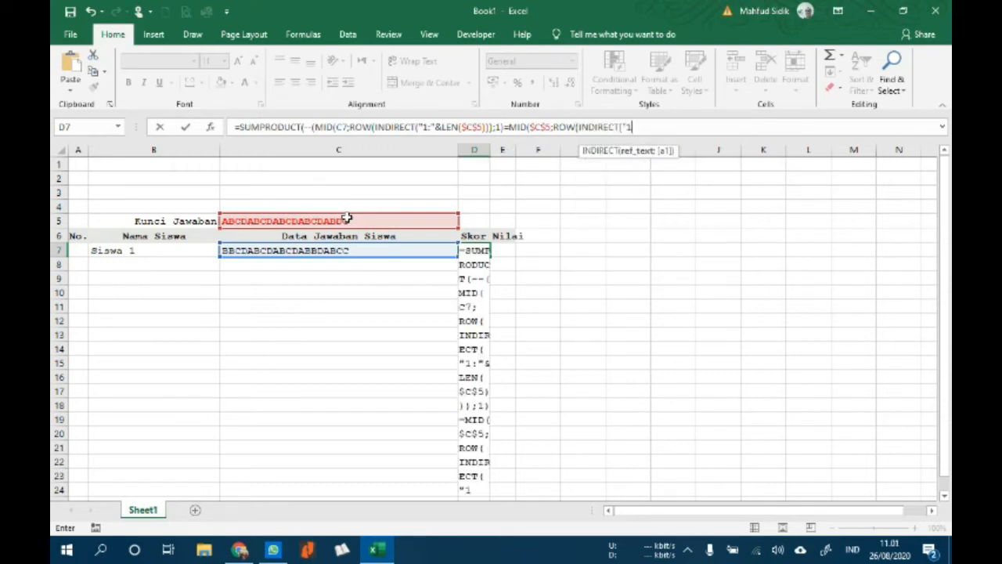
text(:"&LEN()
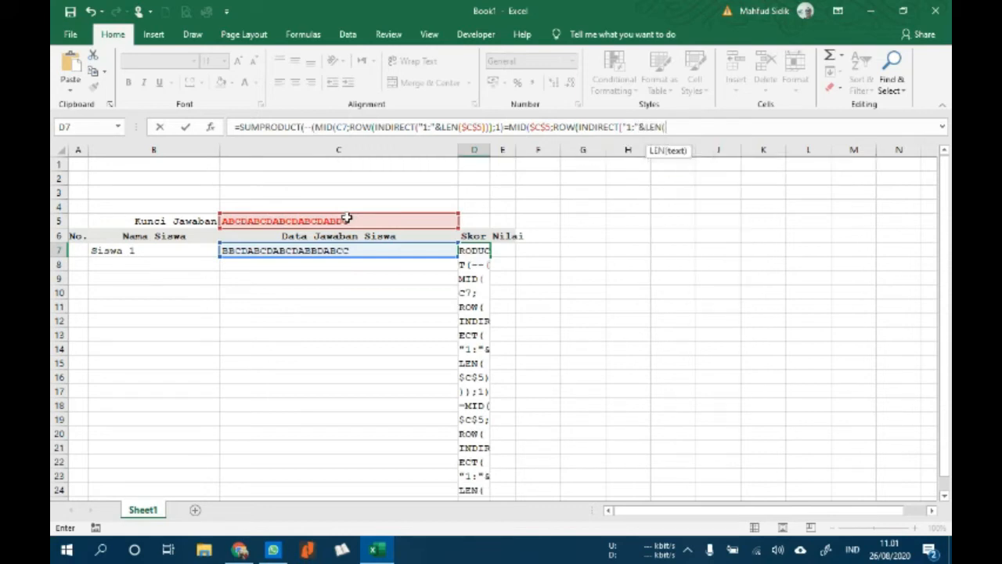
click(347, 218)
key(F4)
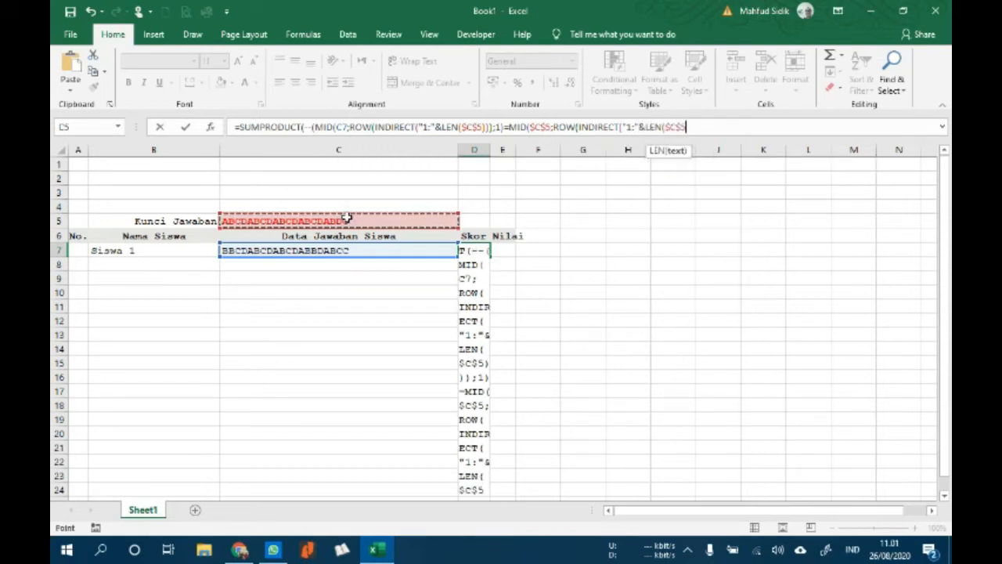
text())
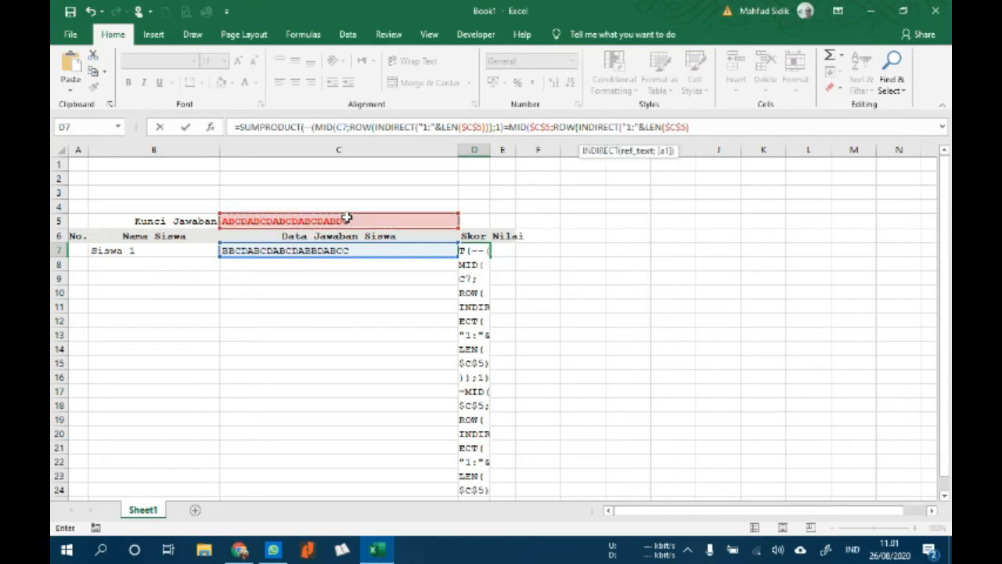
text()))
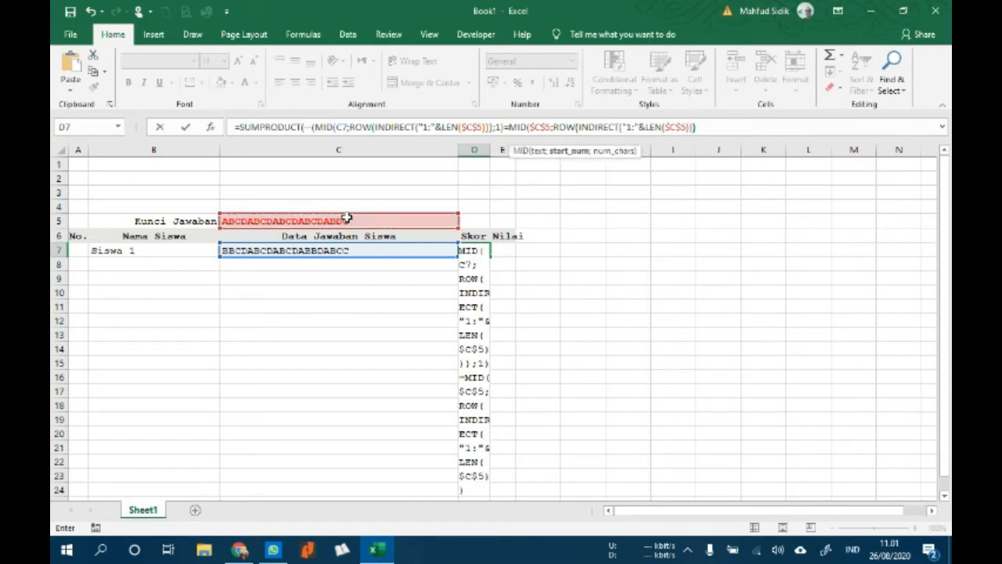
Set the second MID's number of characters to 1, close all remaining brackets and enter the score formula in D7.
text(;1))
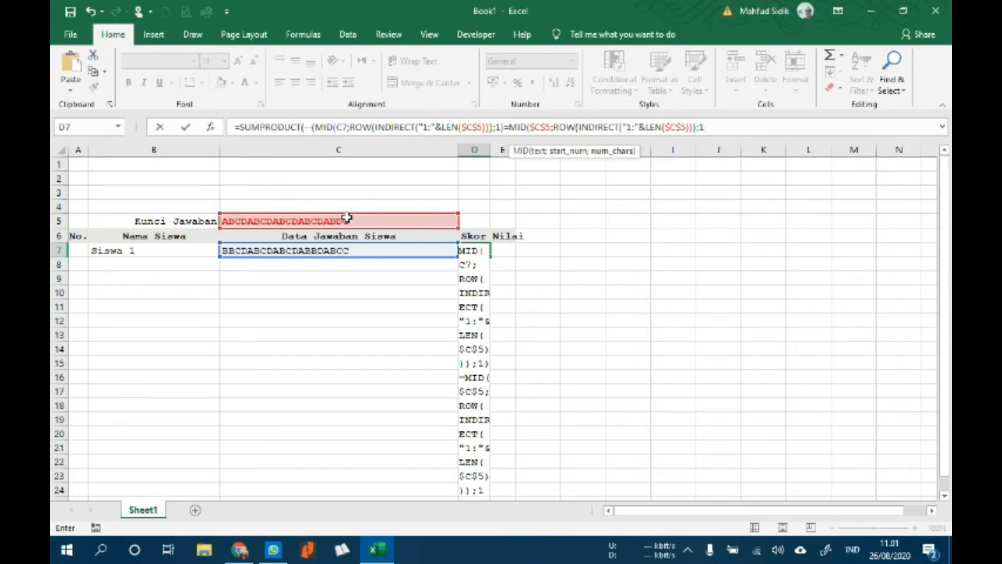
text())))
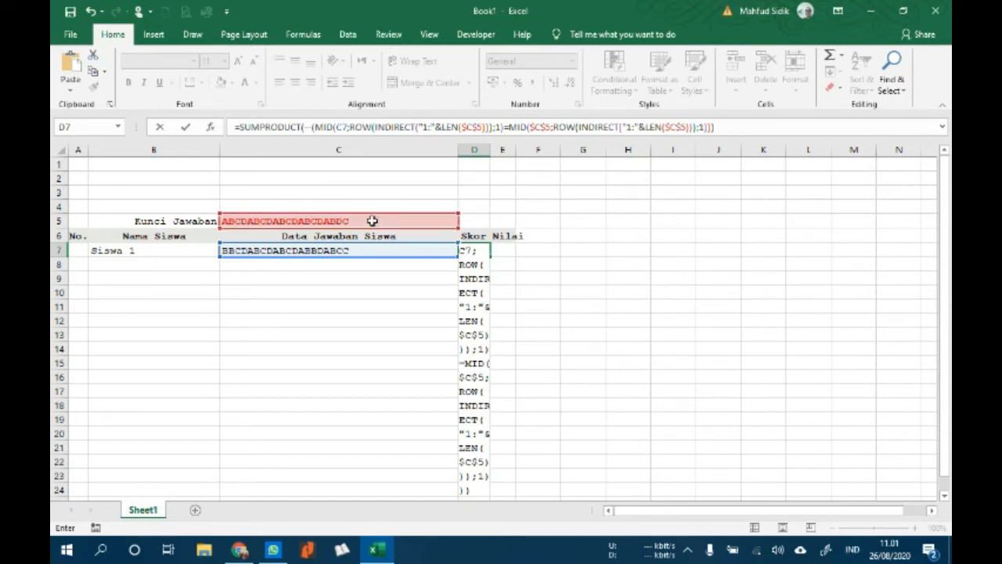
click(727, 127)
key(Return)
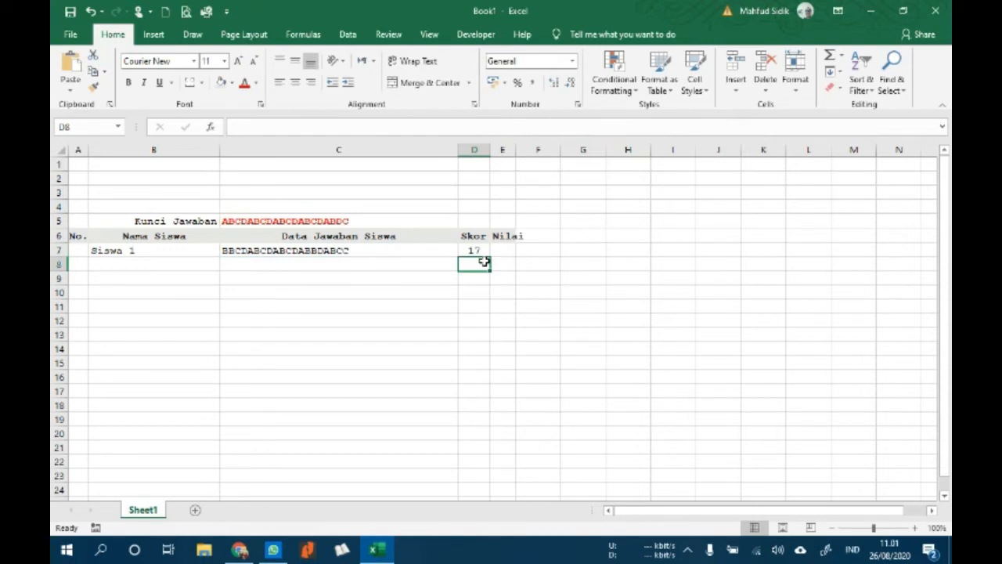
Review the score formula in D7 and check its result against the student's answers in C7 and the key in C5.
click(480, 250)
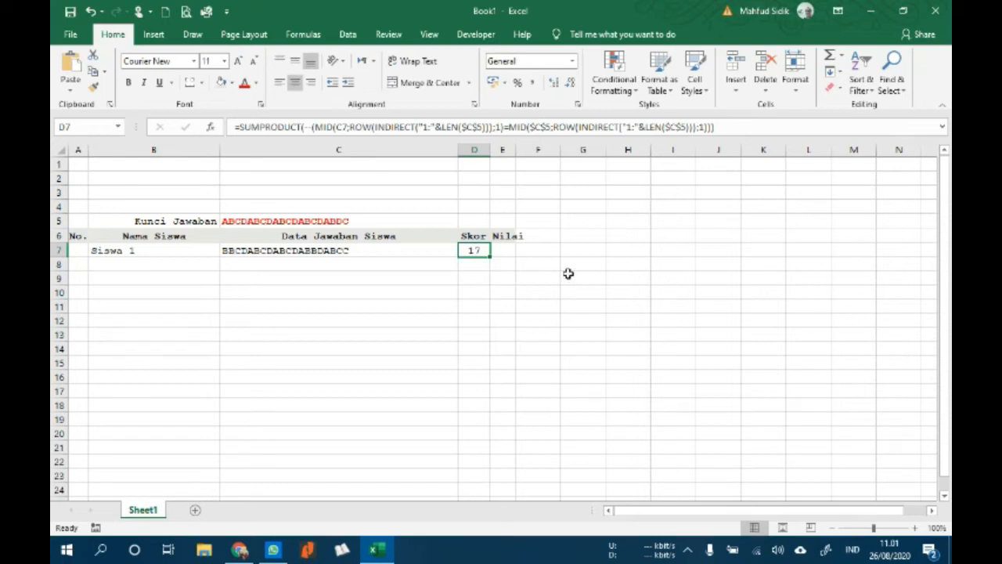
click(374, 255)
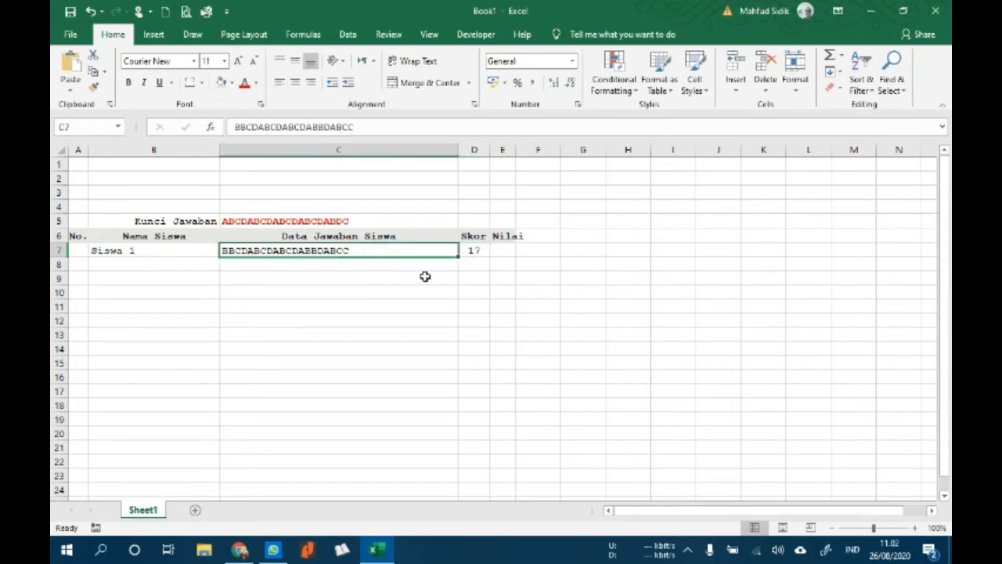
click(385, 225)
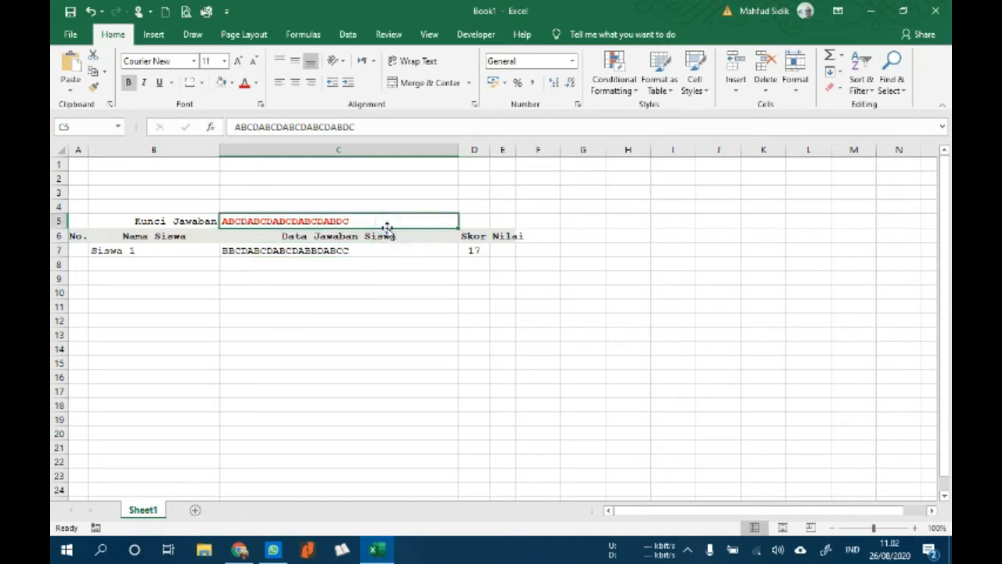
click(380, 251)
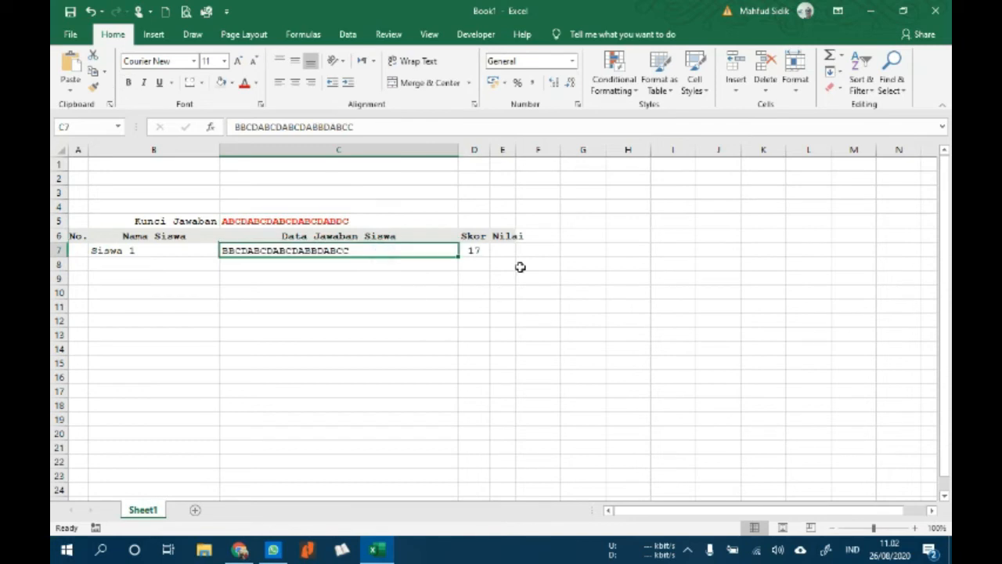
Autofit the Nilai column's width and enter the grade formula =D7/LEN($C$5)*100 in E7.
double_click(515, 149)
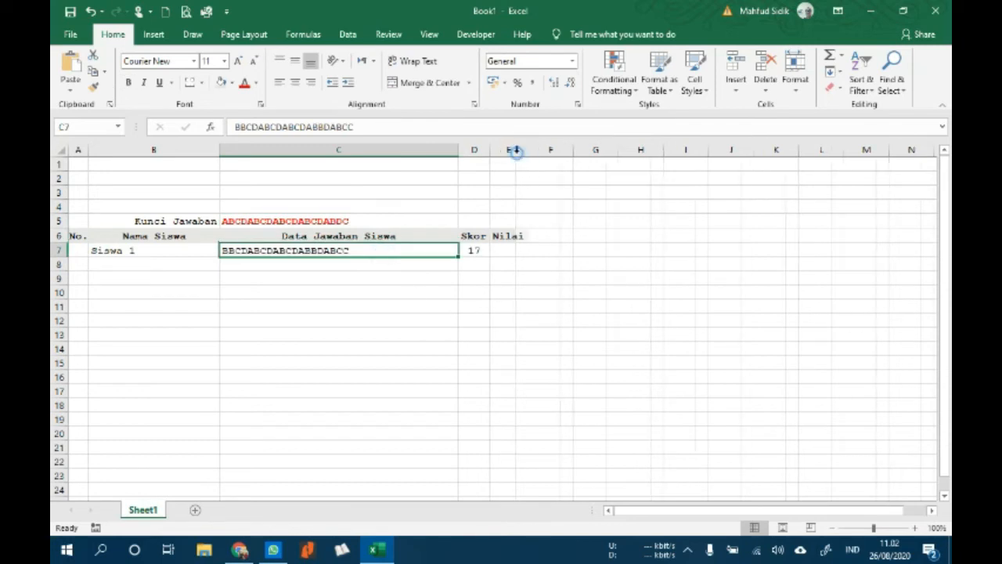
click(505, 247)
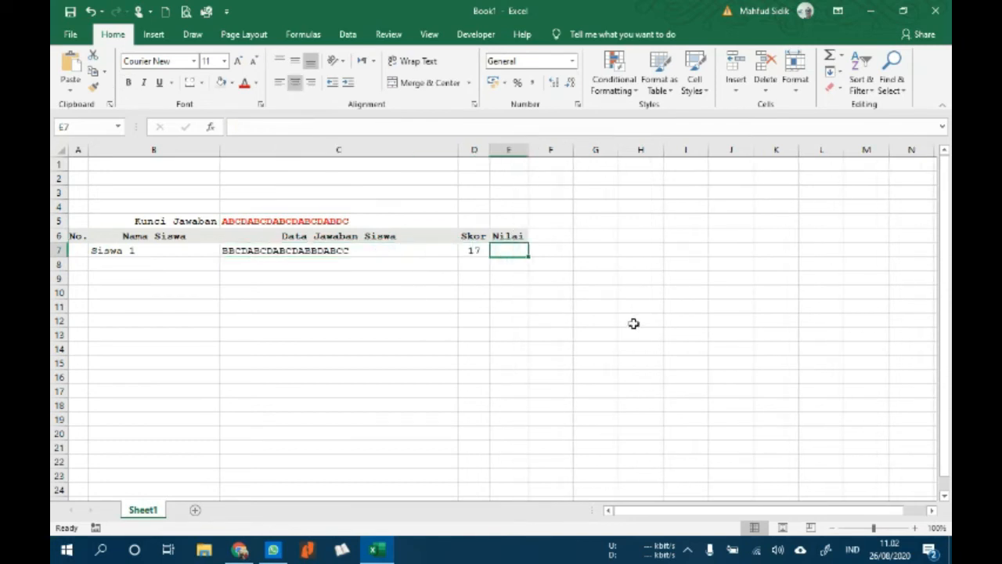
text(=)
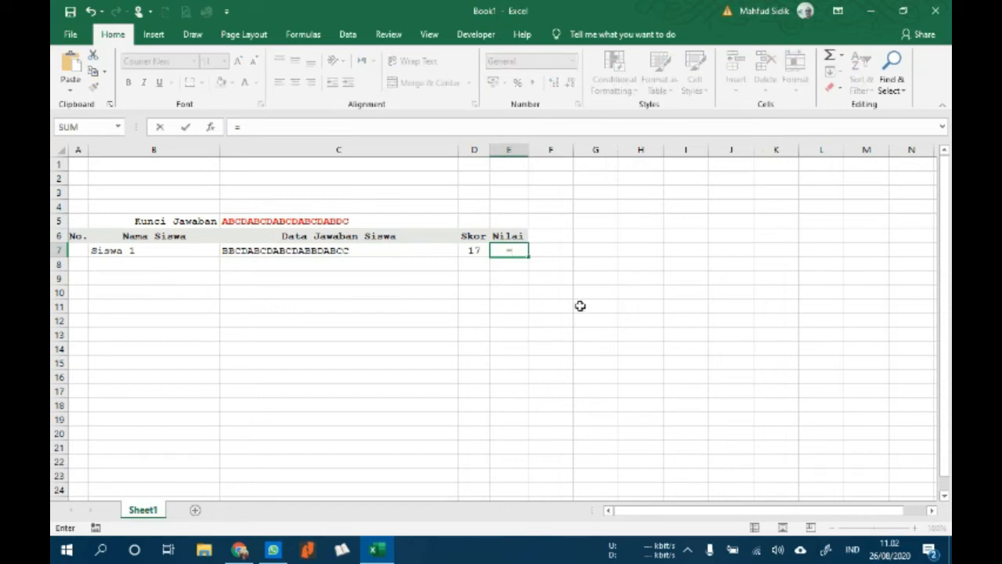
click(468, 251)
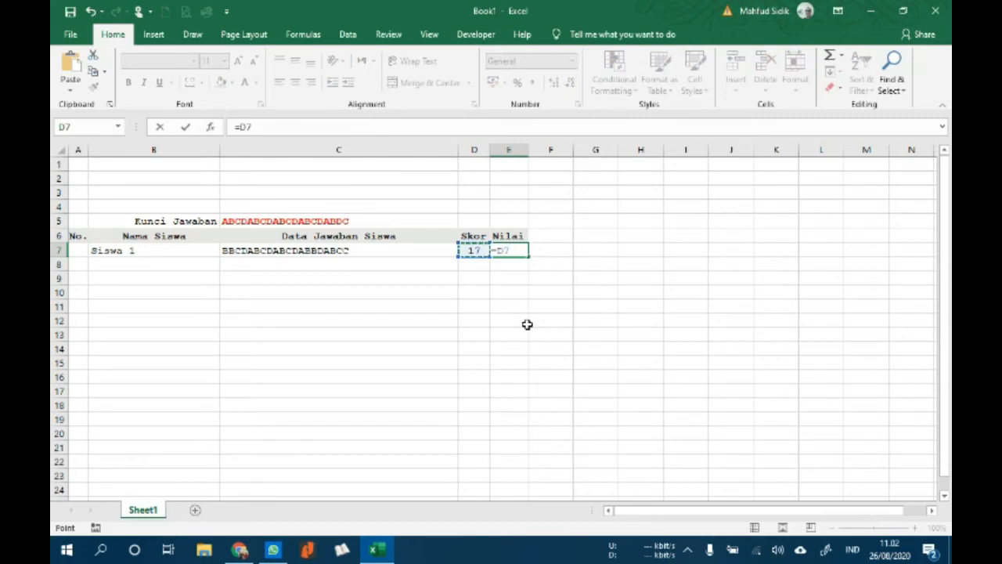
text(/LEN)
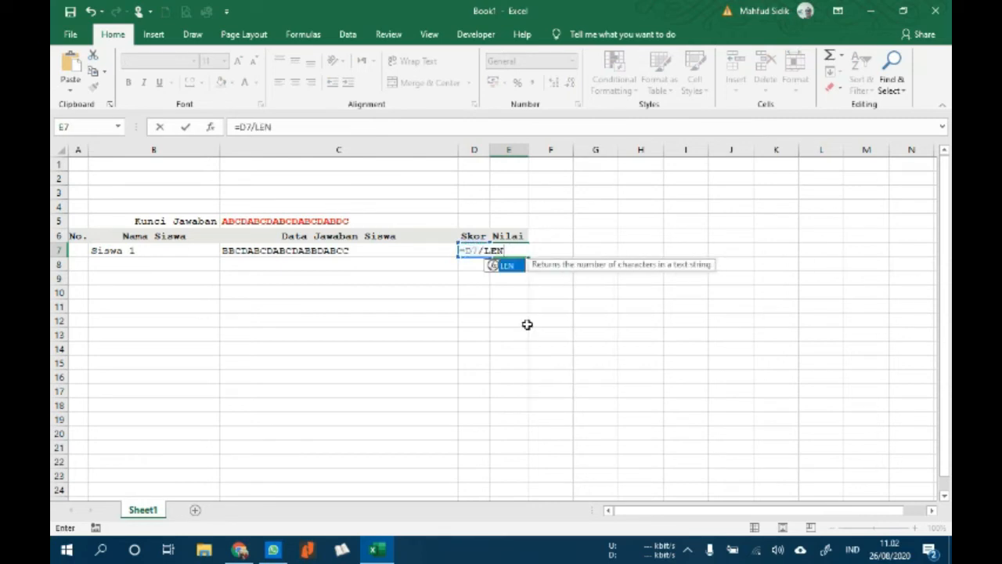
text(()
click(420, 221)
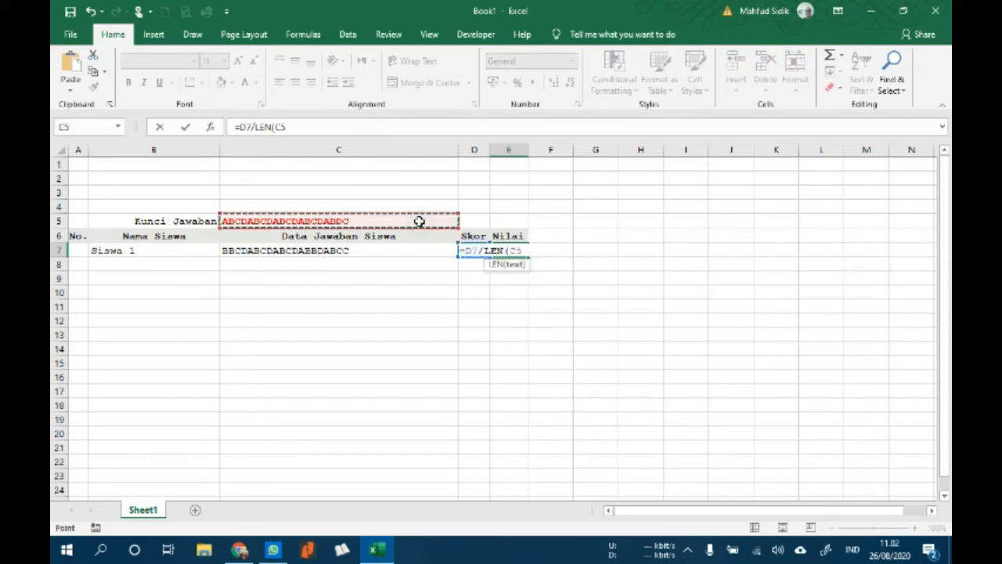
key(F4)
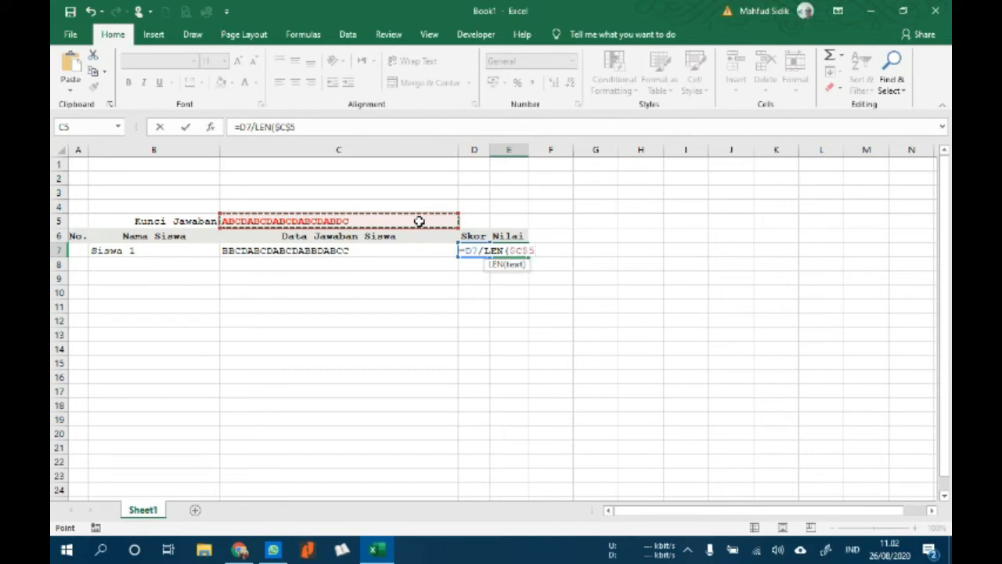
text())
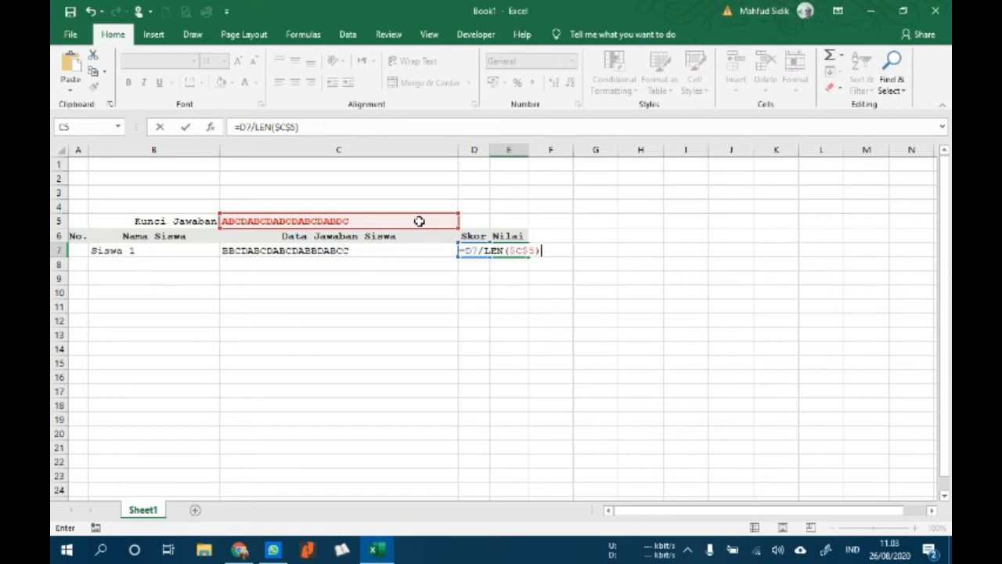
text(*100)
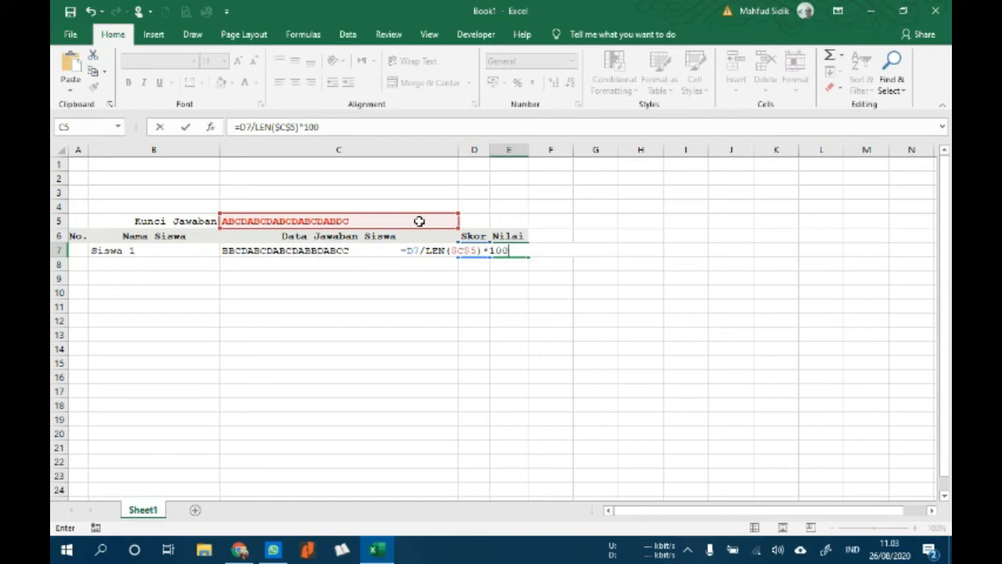
key(Return)
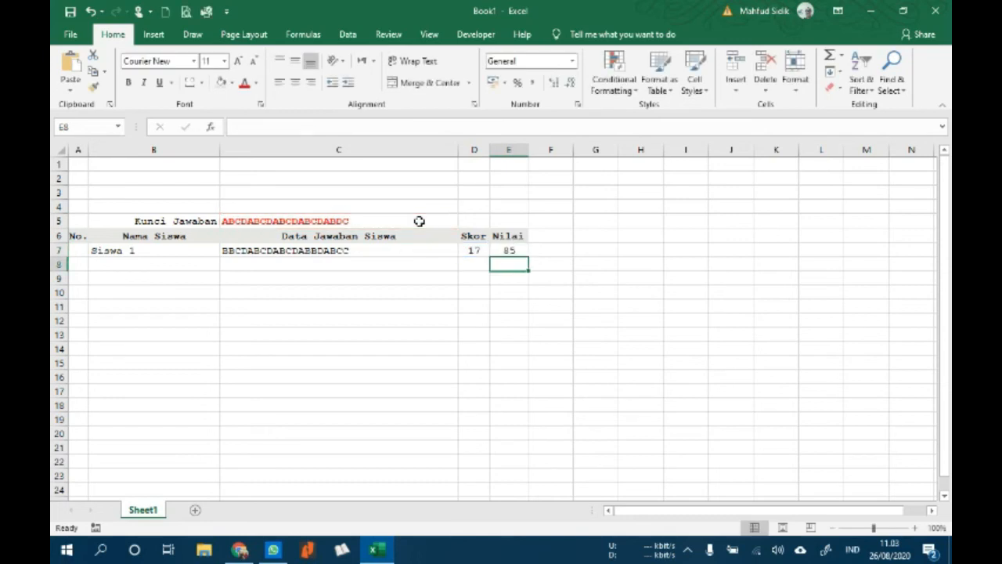
Make the grade in E7 bold.
click(498, 250)
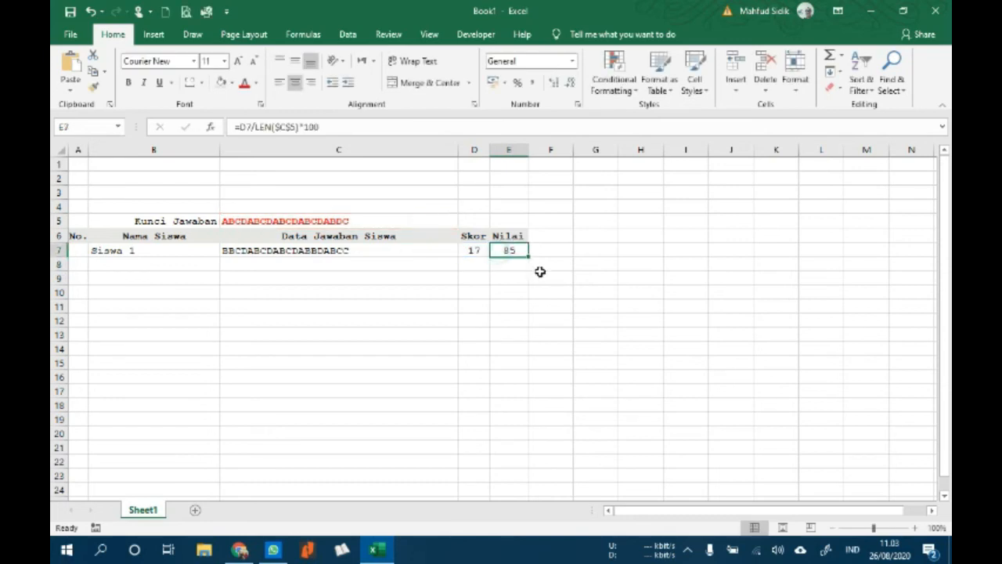
click(128, 82)
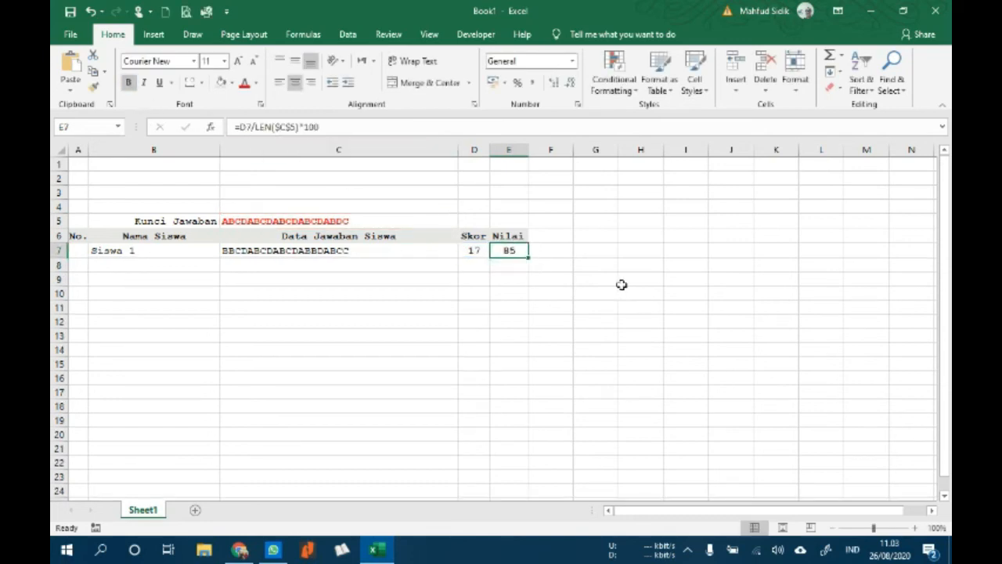
click(582, 249)
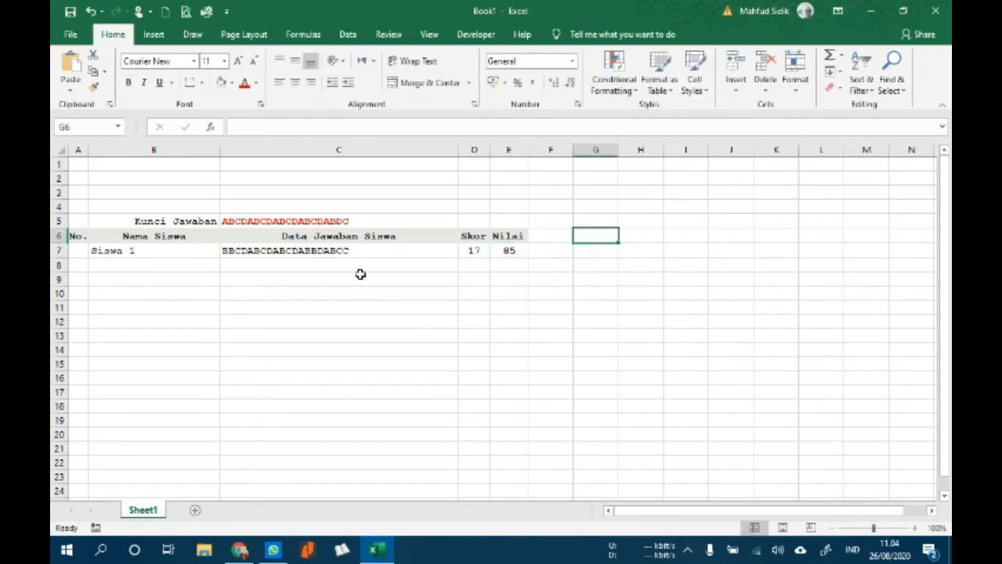
Select the Skor and Nilai range D7:E59 and look through its full extent, then clear the selection.
drag(467, 250, 508, 250)
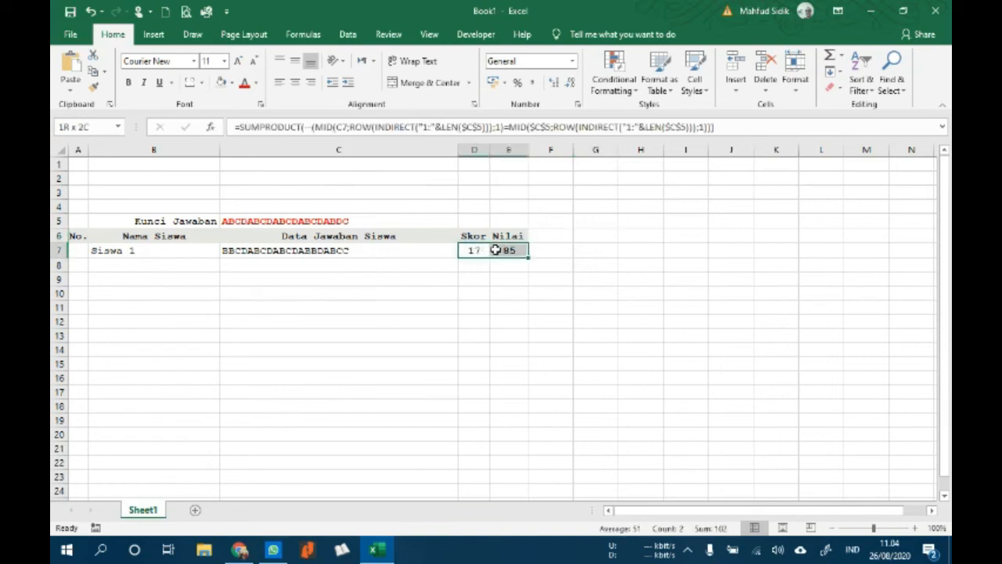
drag(529, 334, 530, 335)
key(shift+Up)
key(shift+Up)
key(shift+Up)
key(shift+Up)
key(shift+Up)
key(shift+Up)
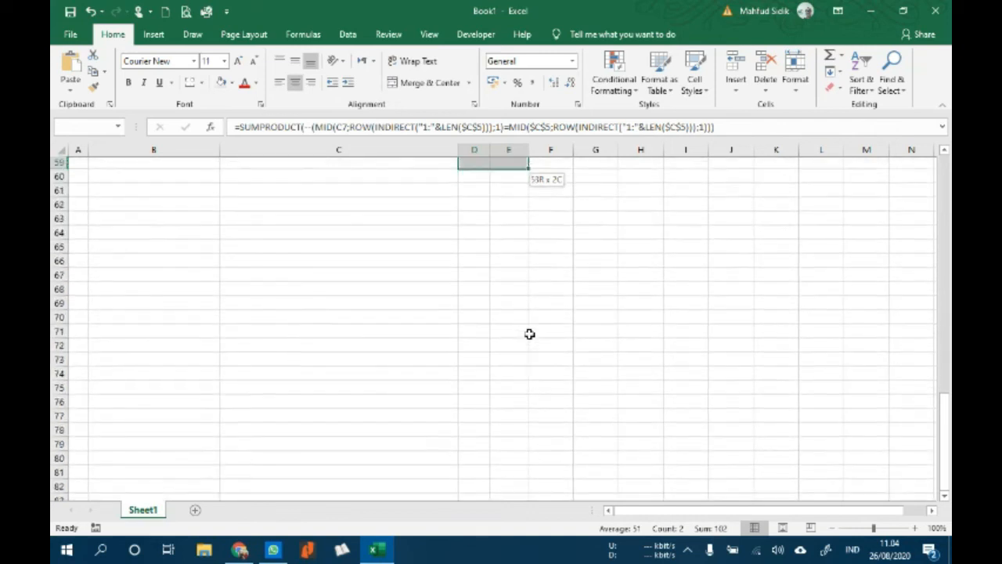
scroll(532, 332, up, 9)
scroll(573, 280, up, 11)
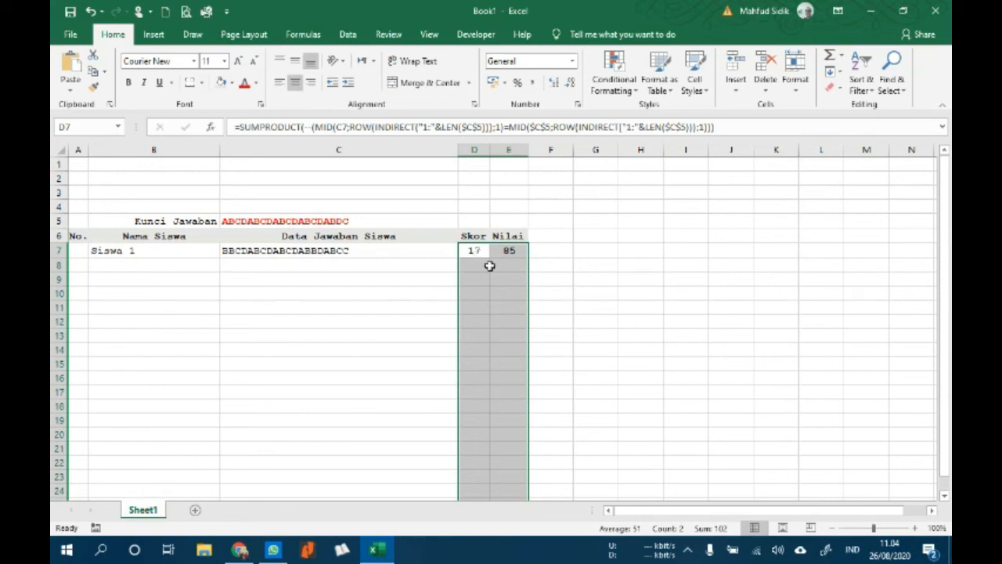
scroll(525, 383, down, 8)
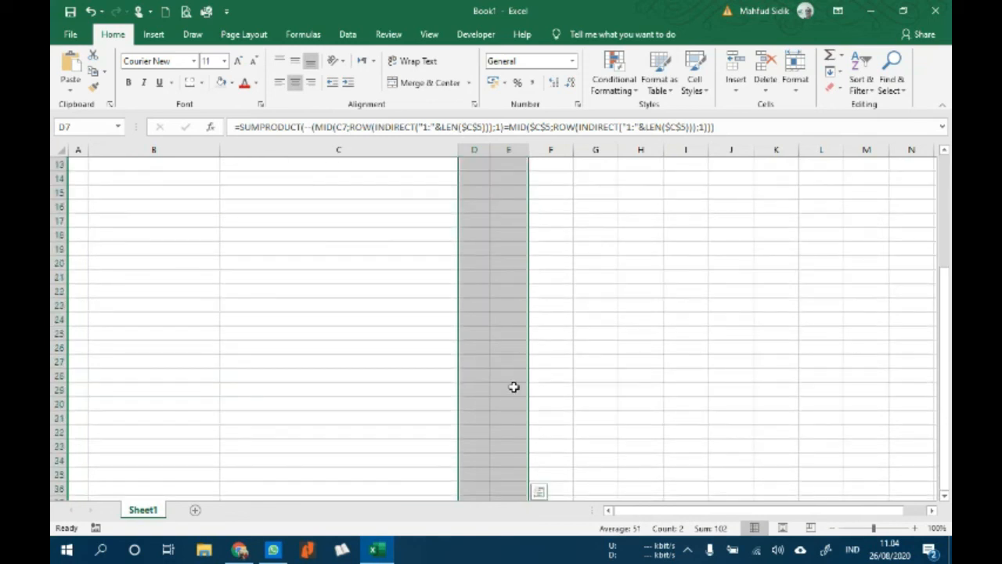
scroll(514, 386, down, 7)
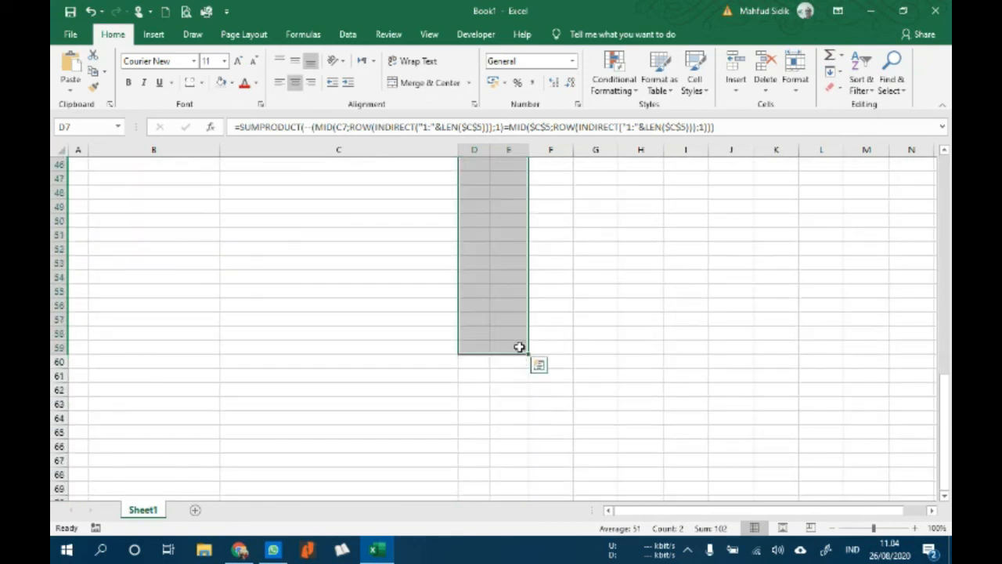
drag(944, 430, 948, 186)
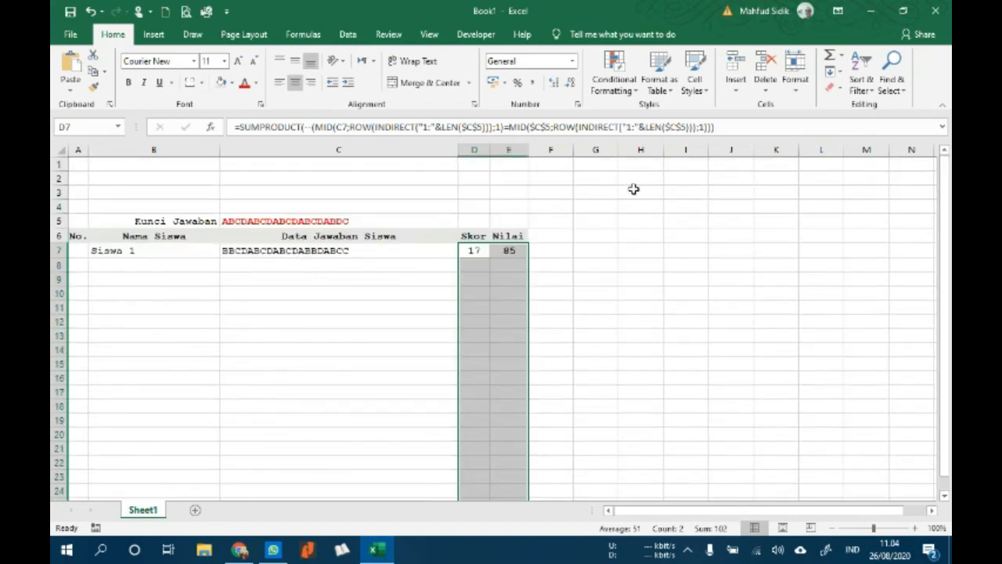
click(557, 193)
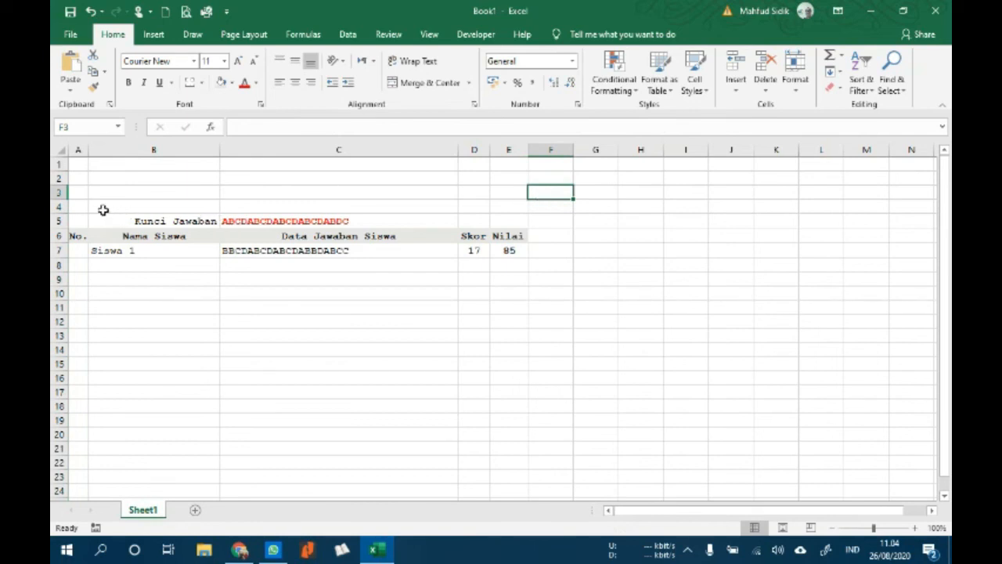
click(79, 151)
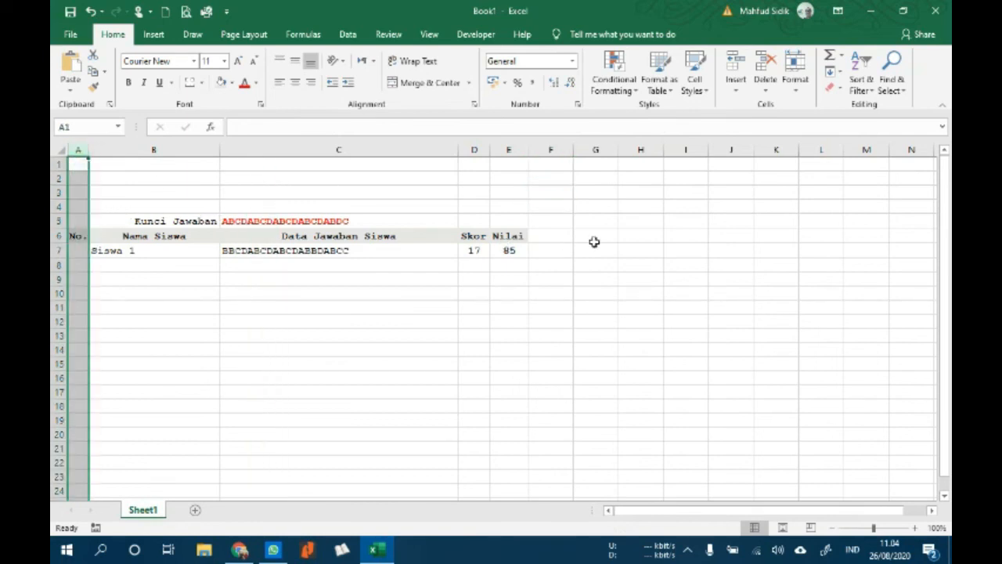
click(553, 238)
click(586, 234)
click(587, 220)
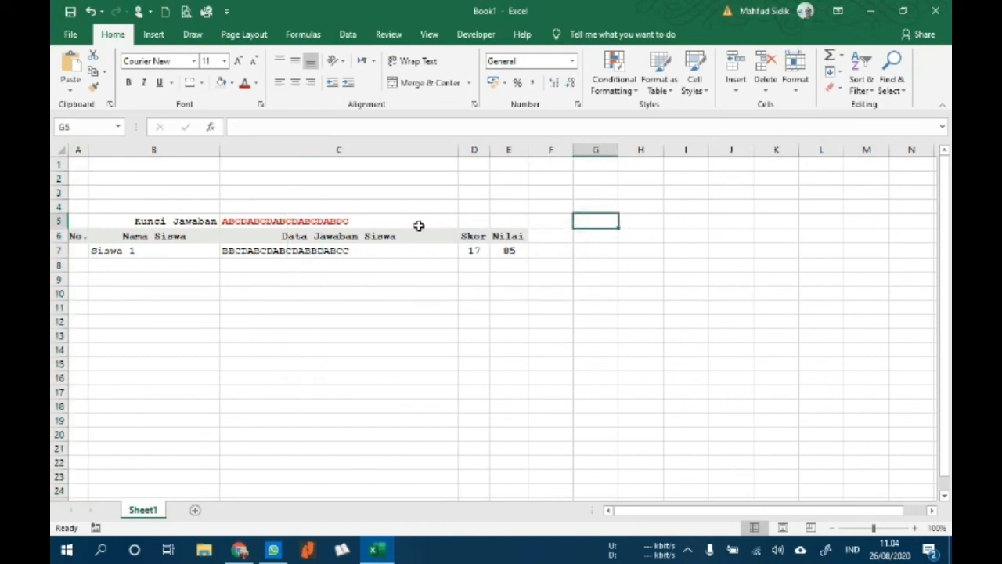
drag(548, 151, 892, 150)
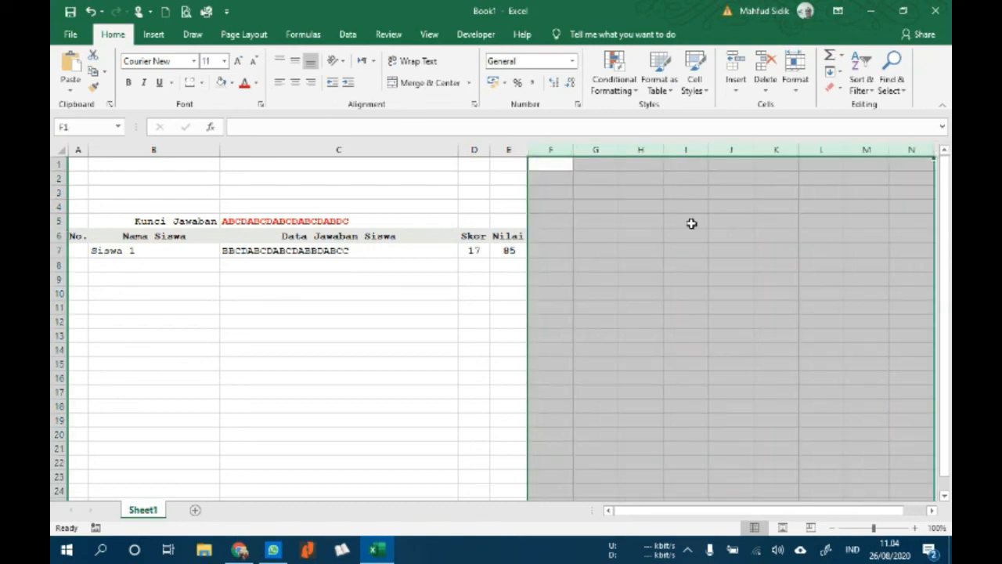
click(559, 237)
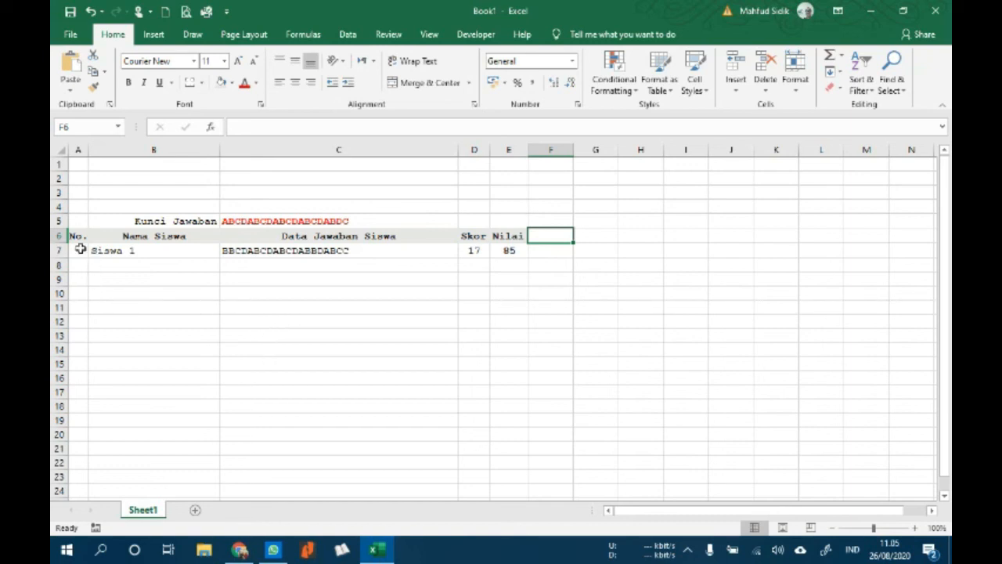
Make header row 6 taller and align all of its cells vertically to the middle.
drag(66, 243, 66, 251)
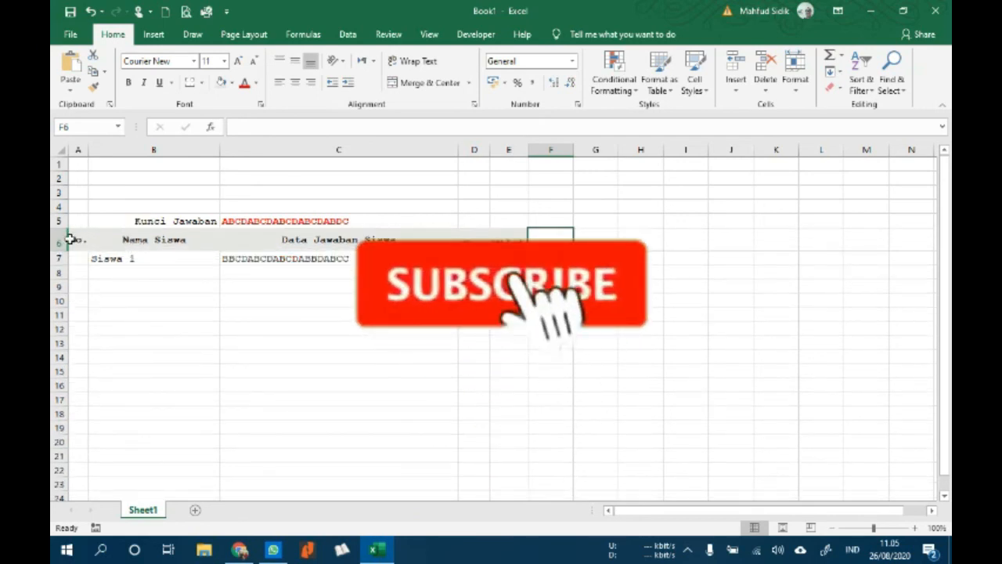
click(61, 239)
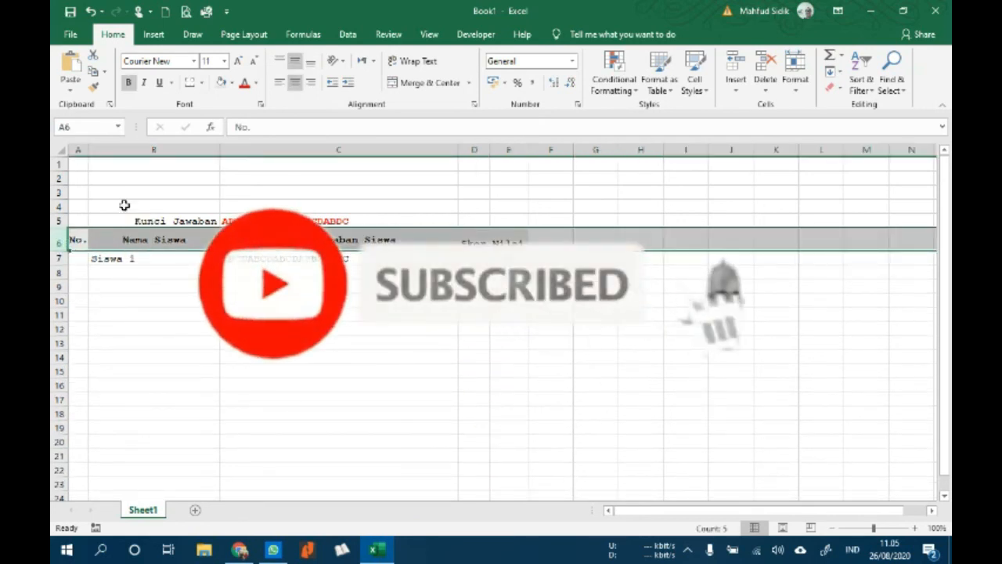
click(296, 62)
click(296, 66)
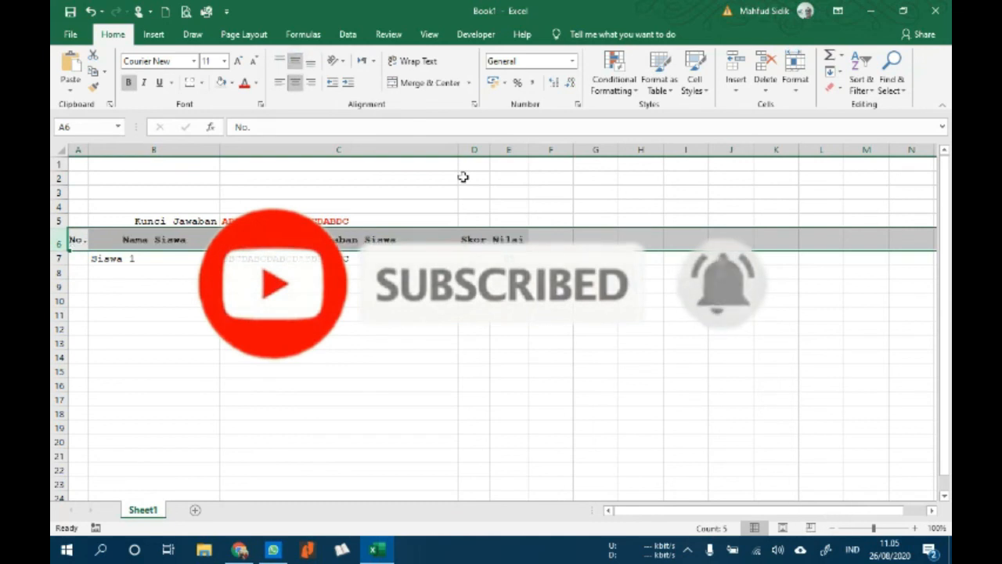
click(603, 188)
click(603, 179)
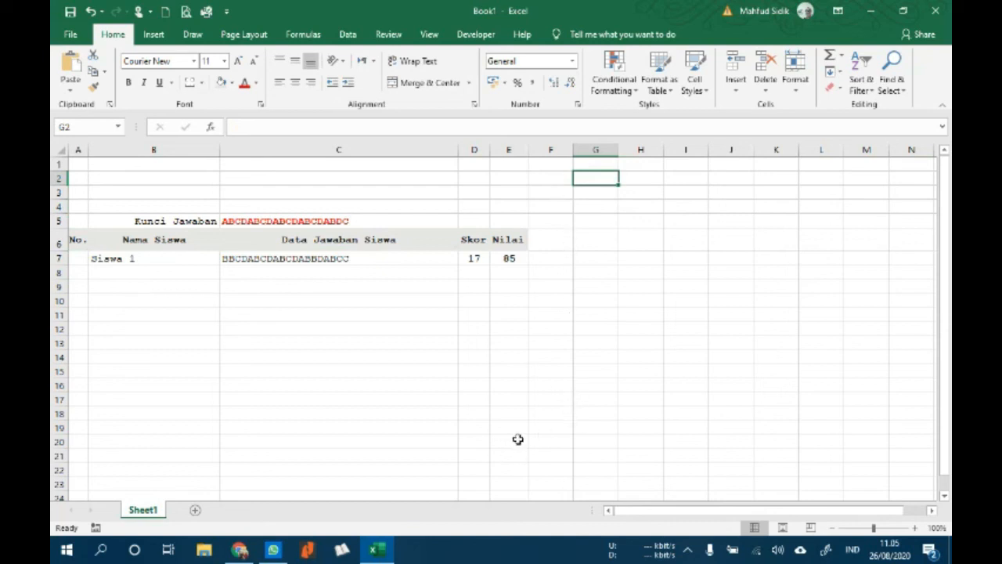
click(688, 553)
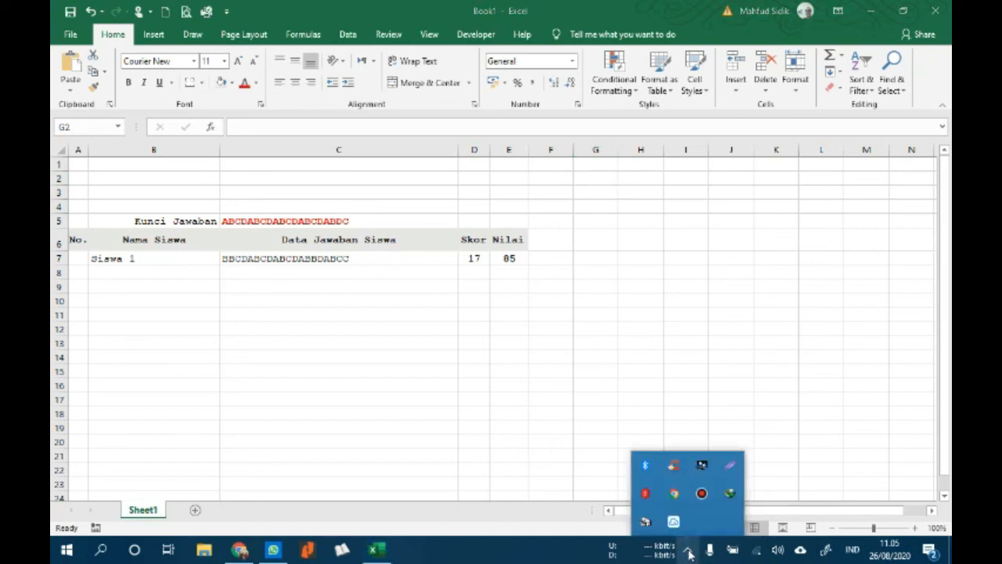